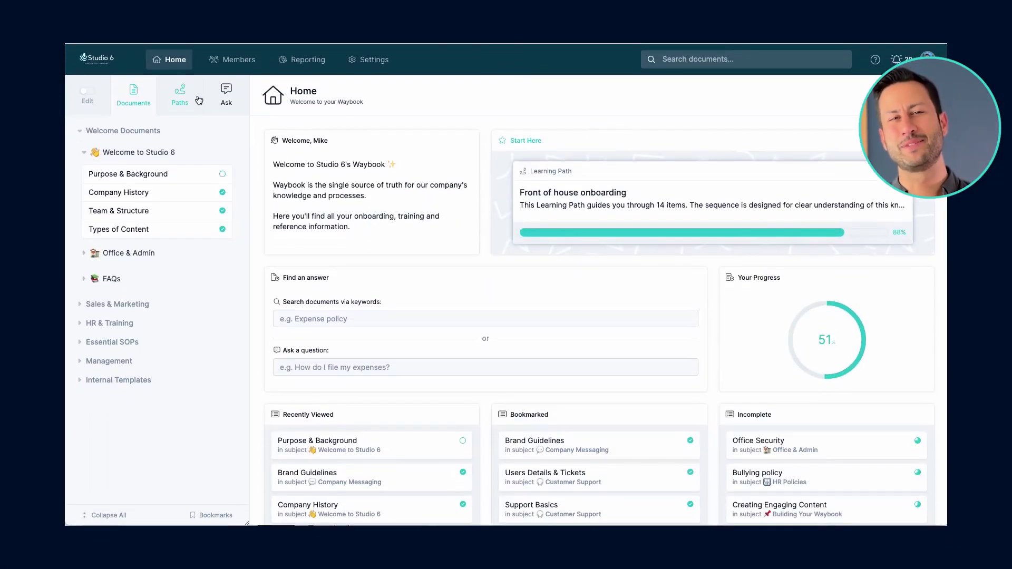
In Customer Support Onboarding's Purpose & Background, mark Our Mission & Vision and Company Organisation complete.
click(198, 101)
click(153, 158)
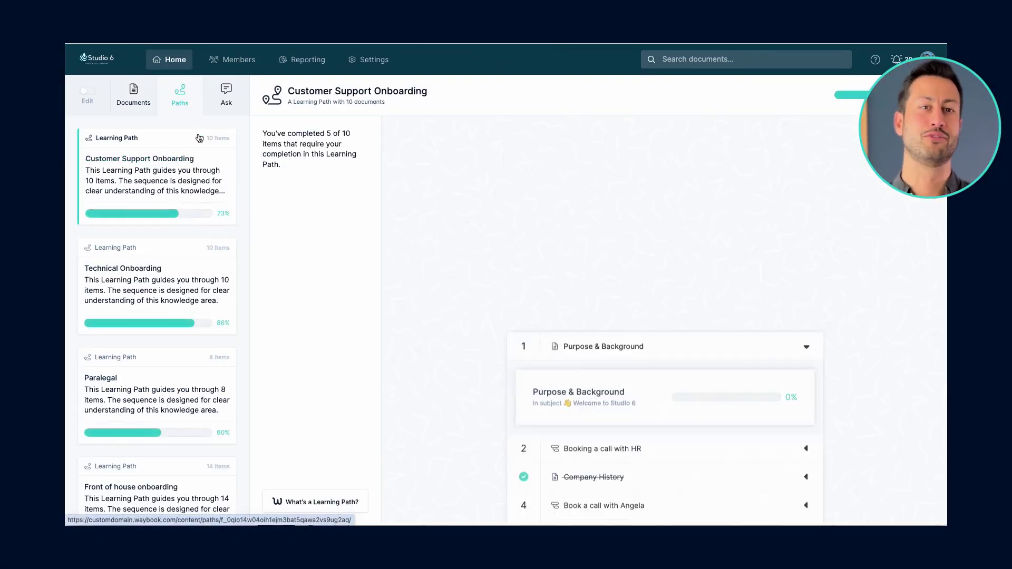
click(595, 202)
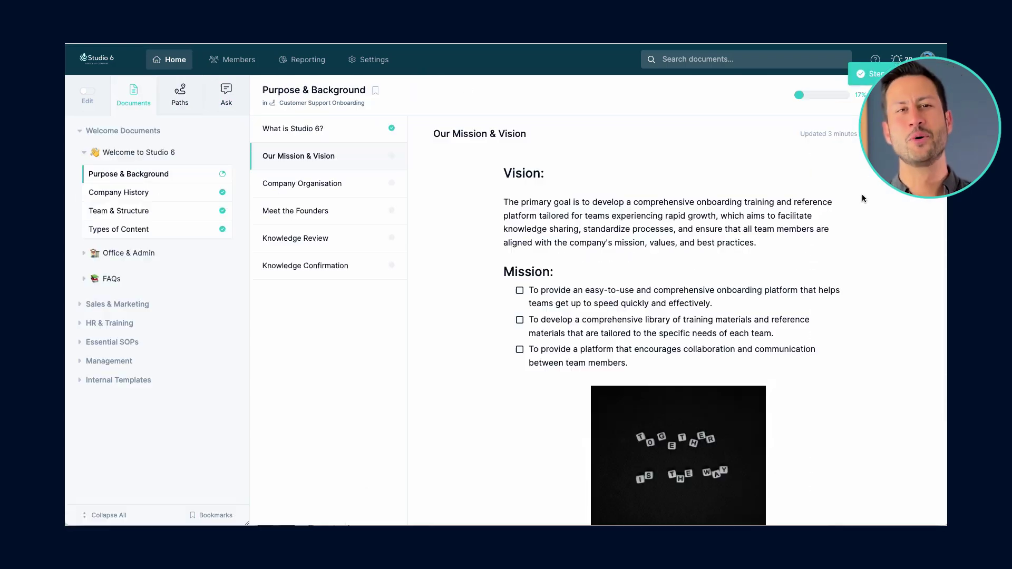
scroll(728, 449, down, 3)
click(681, 462)
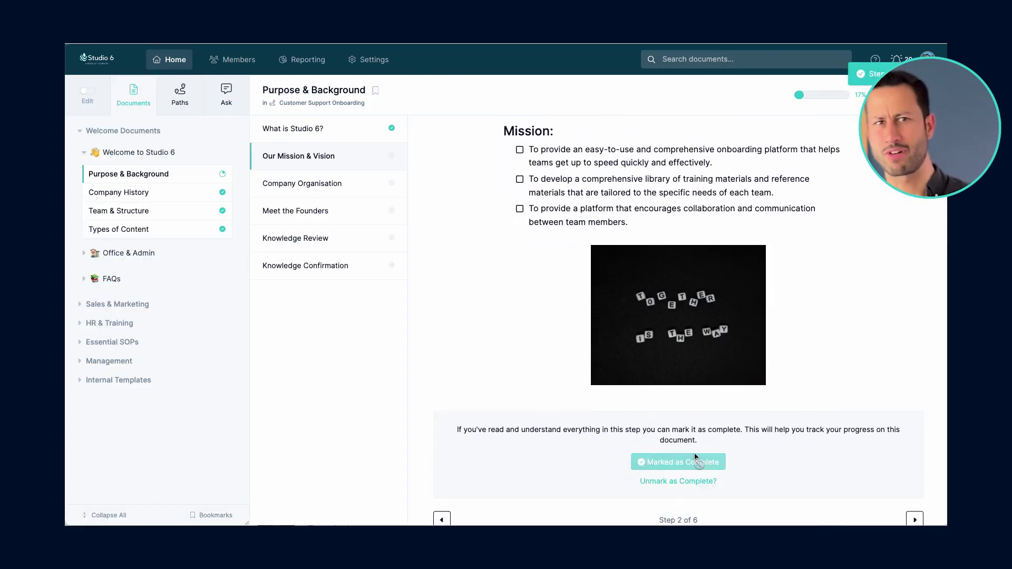
scroll(895, 217, down, 5)
click(680, 463)
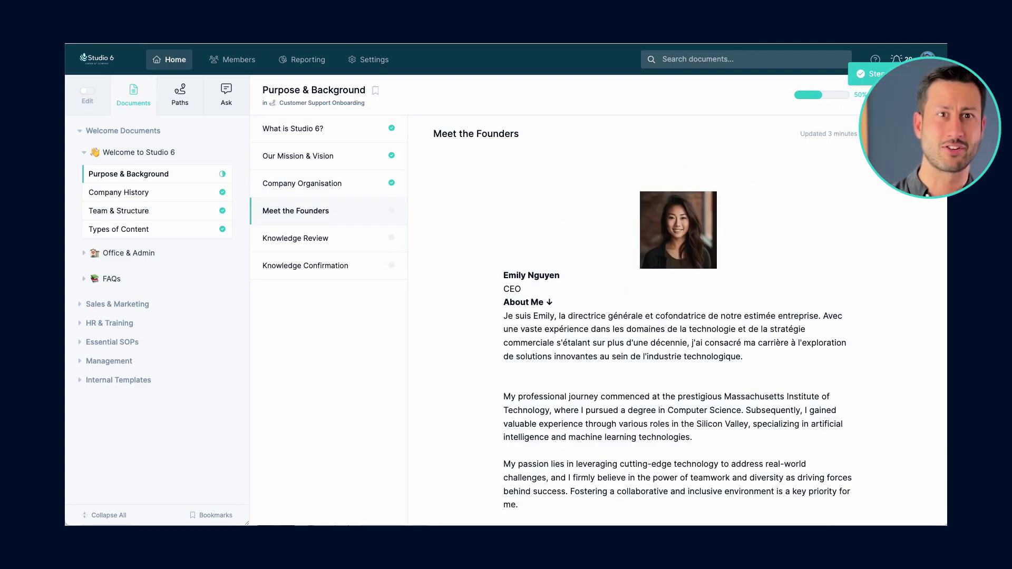
Submit the knowledge review answers and reading confirmation, then return to the learning path.
scroll(895, 216, down, 15)
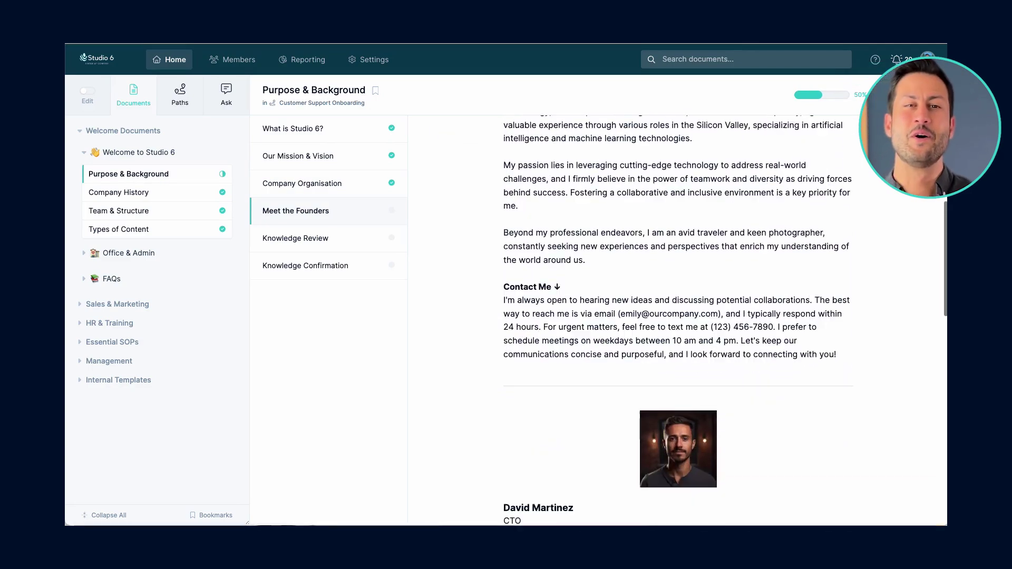
scroll(894, 216, down, 2)
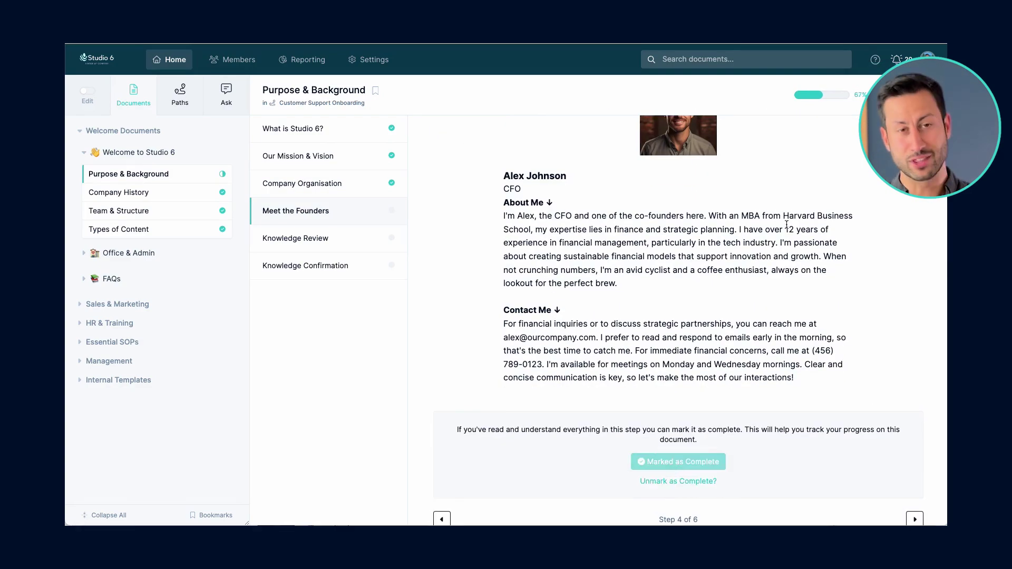
scroll(707, 335, down, 8)
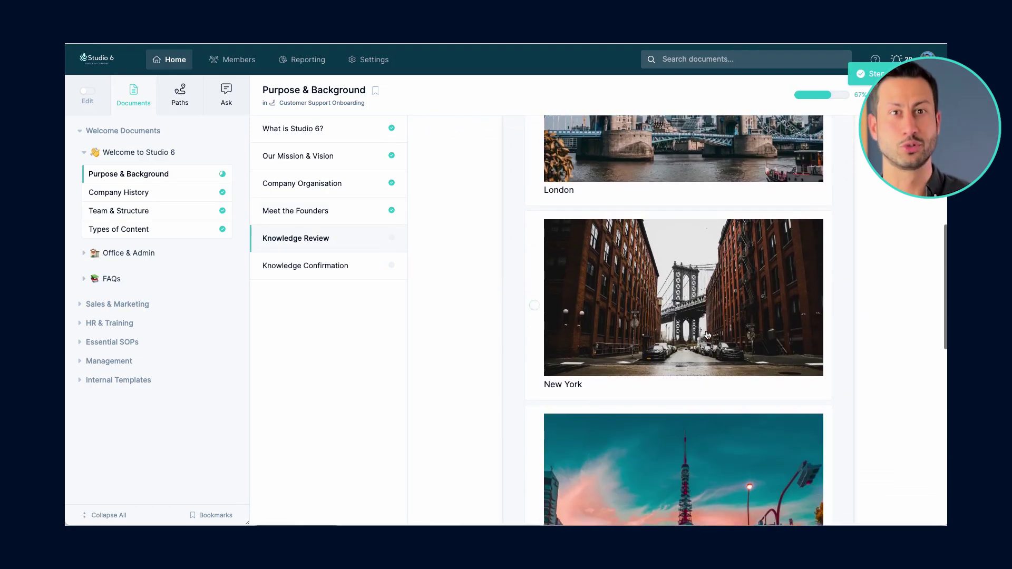
scroll(708, 335, down, 8)
click(692, 462)
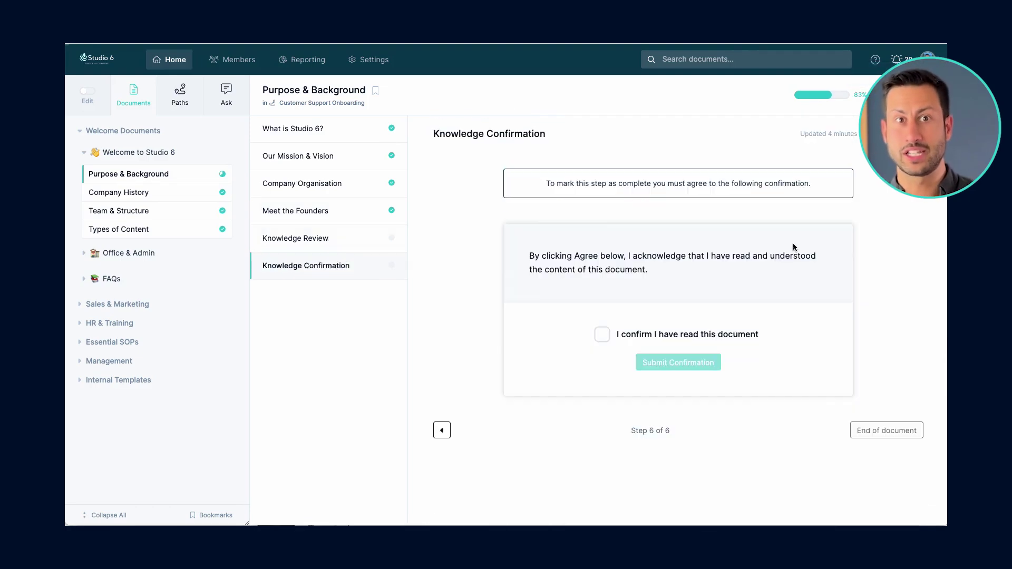
click(710, 335)
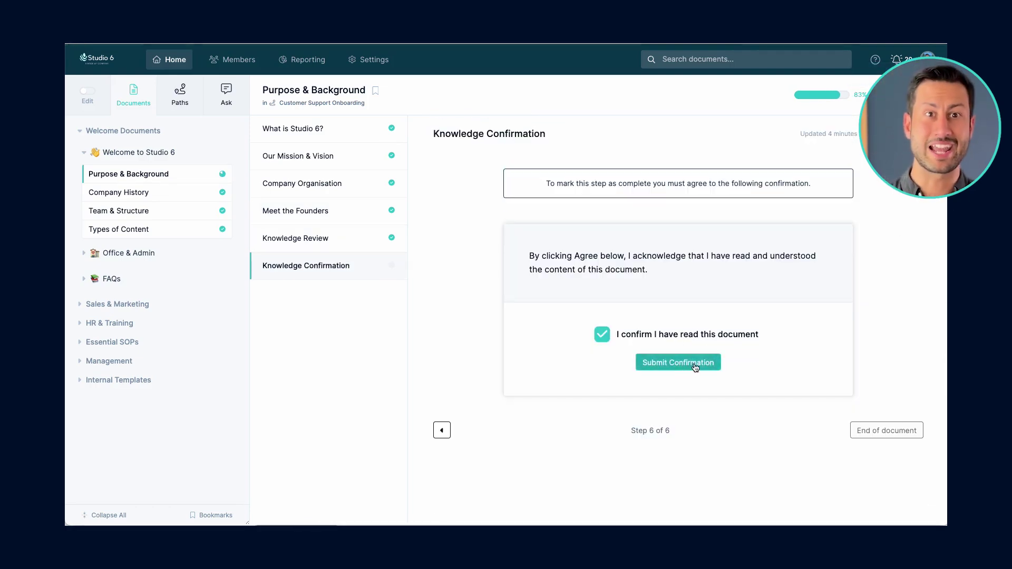
click(694, 363)
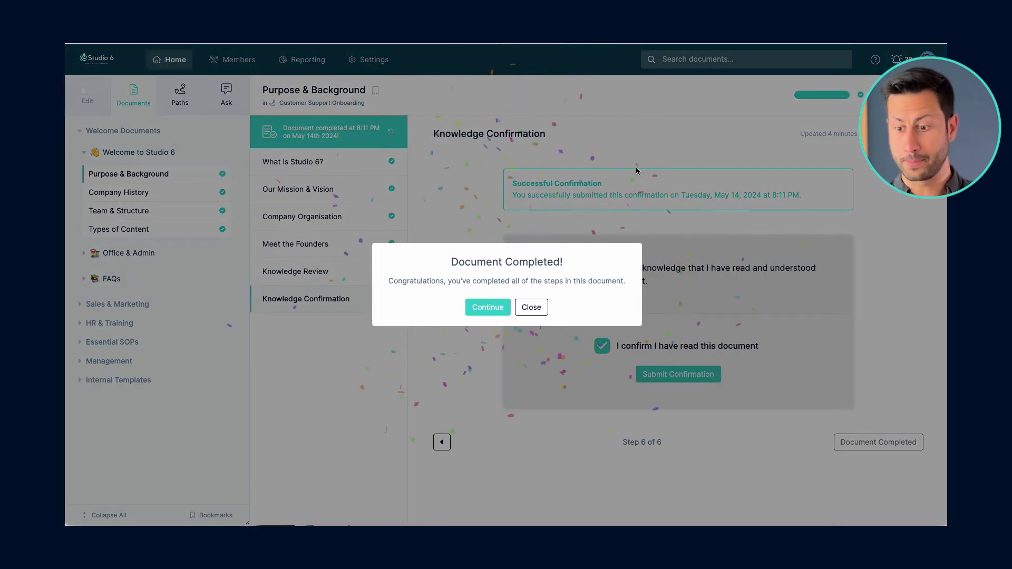
click(487, 311)
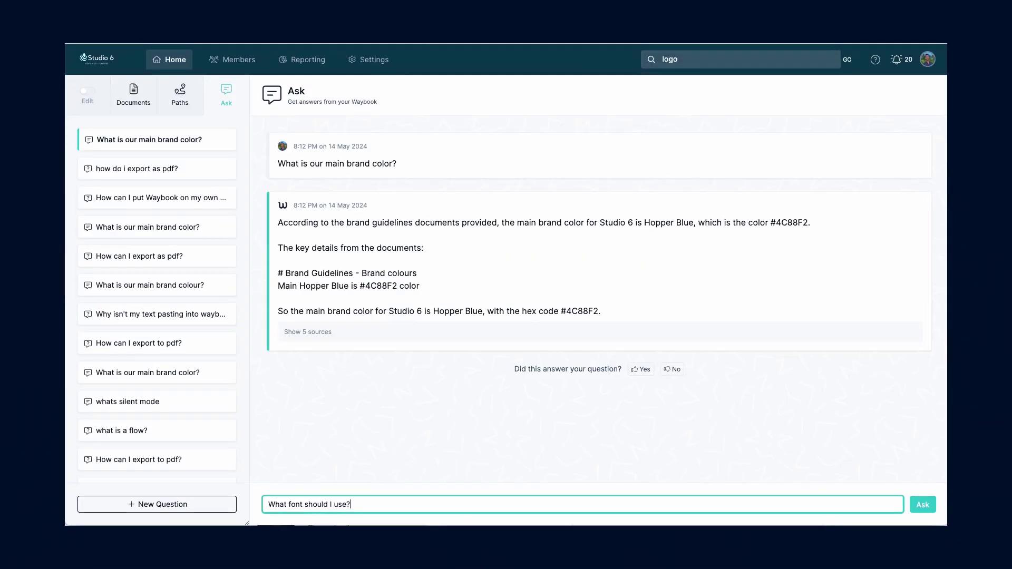
Ask 'What font should I use?', getting Lato Bold & Lato Regular, and answer Yes to the feedback prompt.
key(Return)
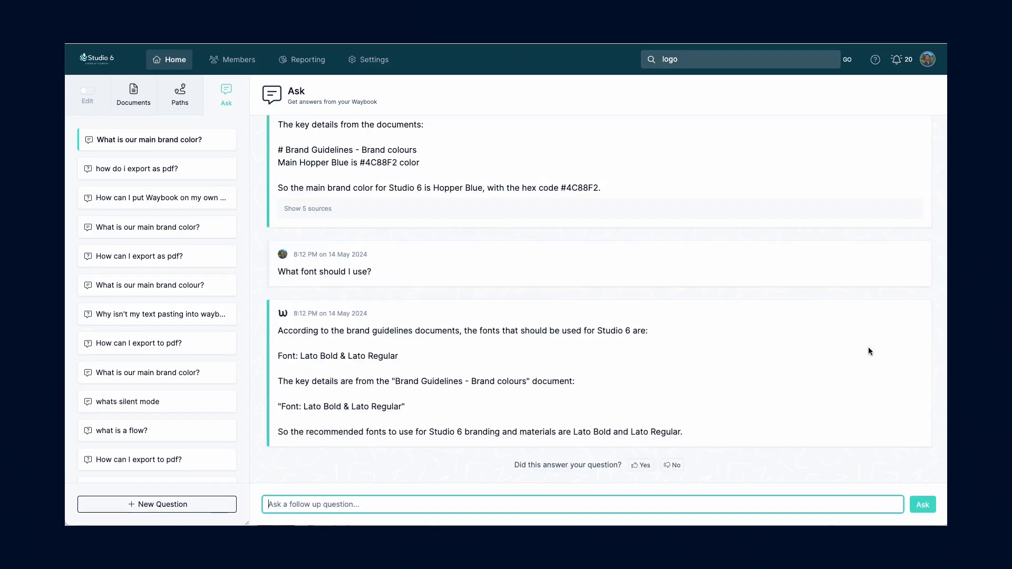
click(642, 466)
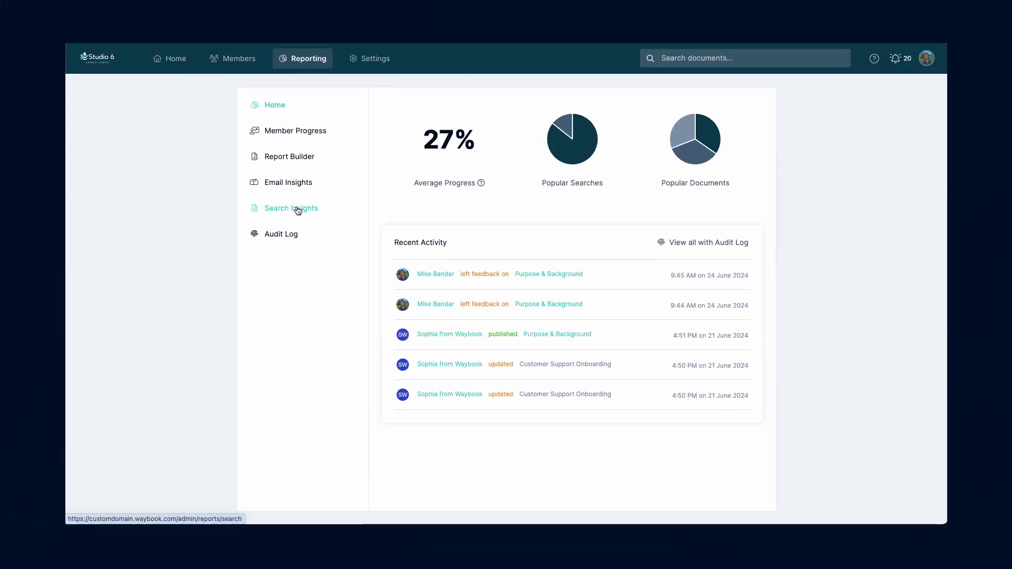
Open the Search Insights report and scroll through the team's recent search terms and questions.
click(298, 209)
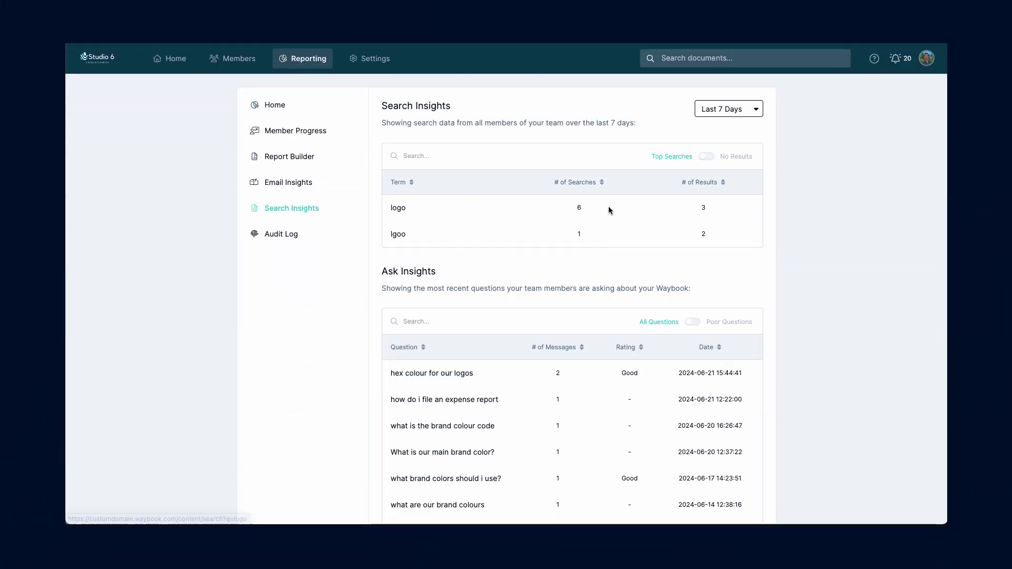
scroll(628, 209, down, 5)
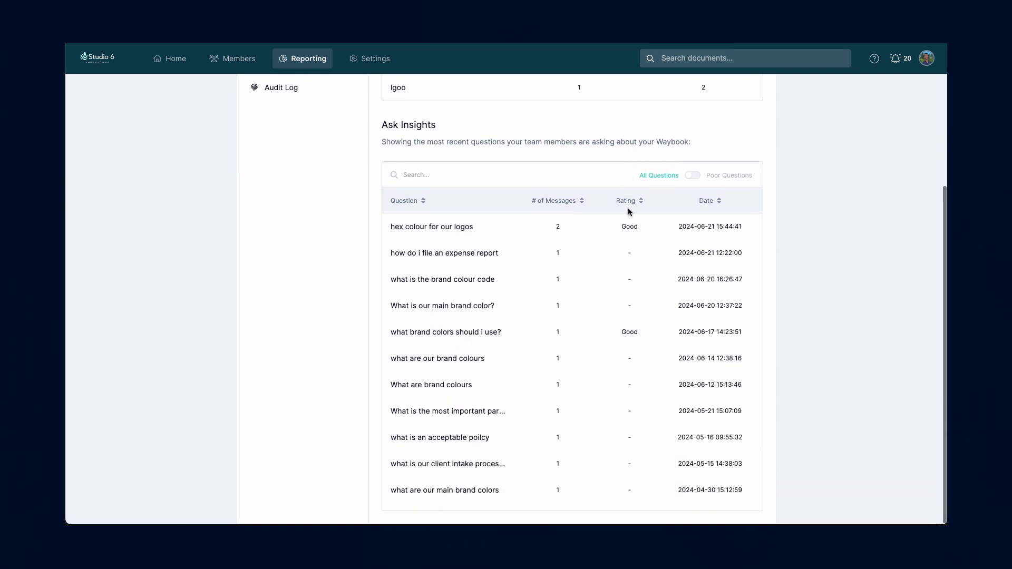
scroll(628, 212, up, 5)
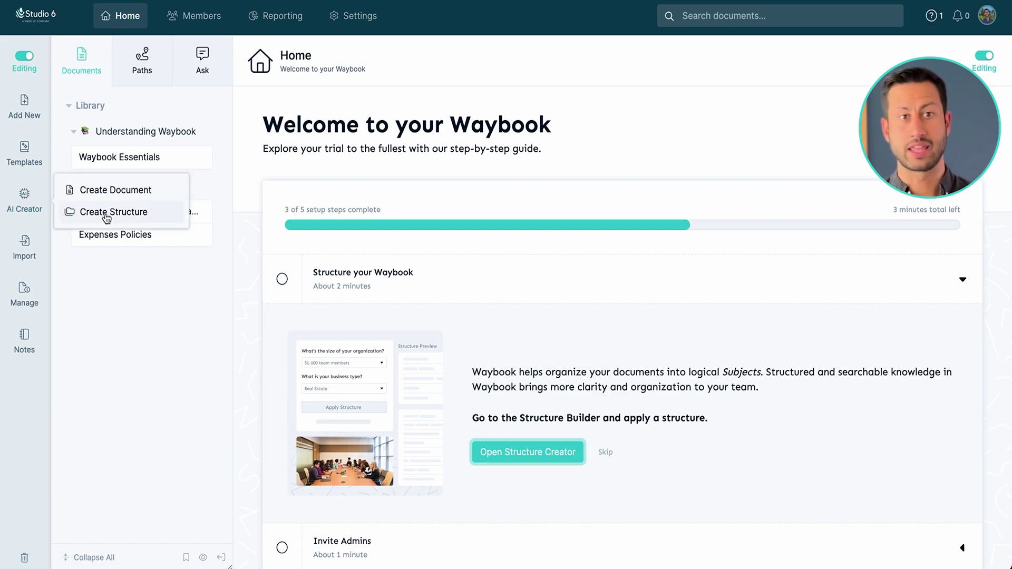
Start AI Creator's Create Structure and switch it to Select from List industry templates.
click(107, 213)
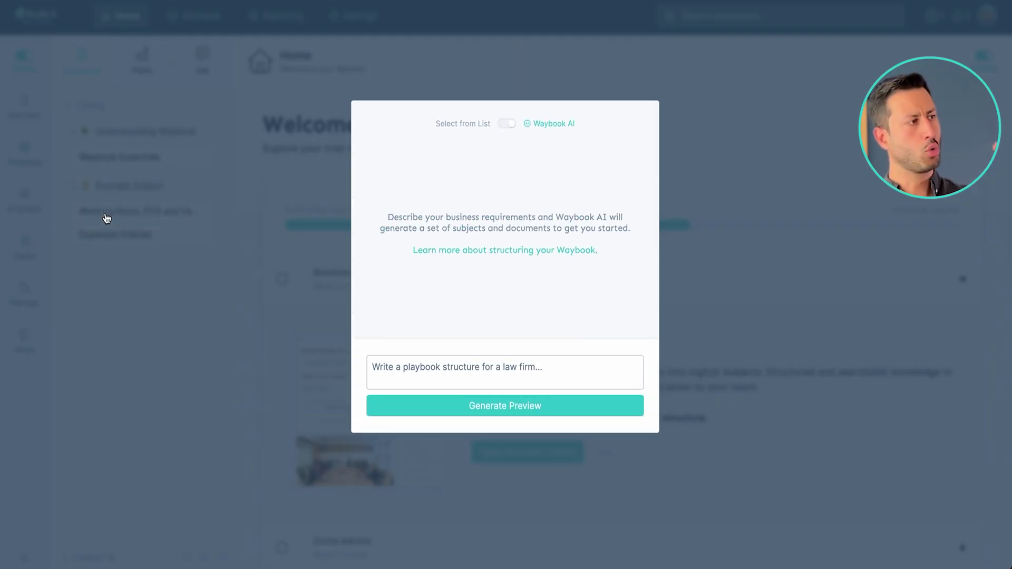
click(507, 124)
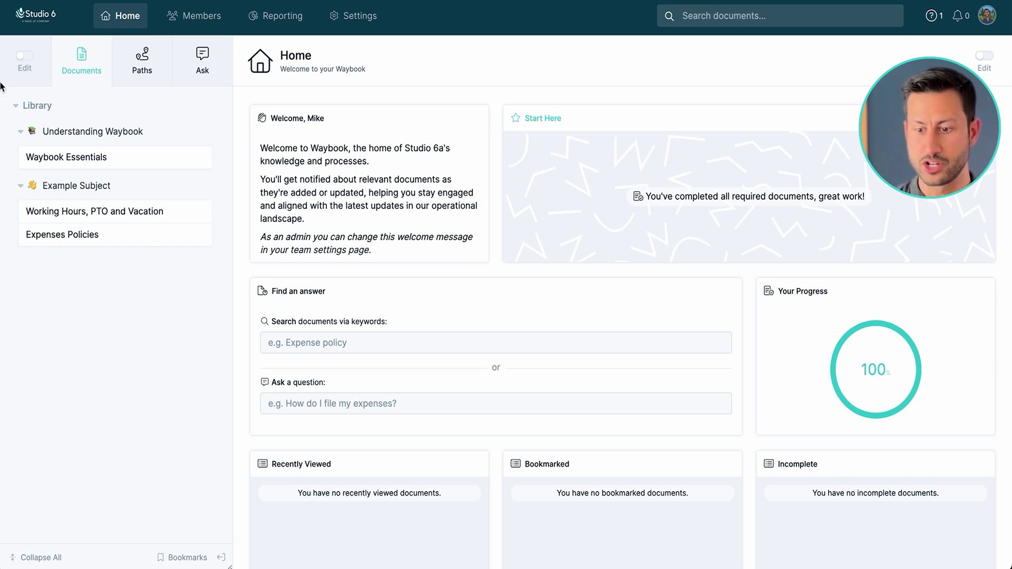
Turn editing on and enter the 'Create a playbook for a marketing manager of a legal practice' Waybook AI prompt.
click(21, 57)
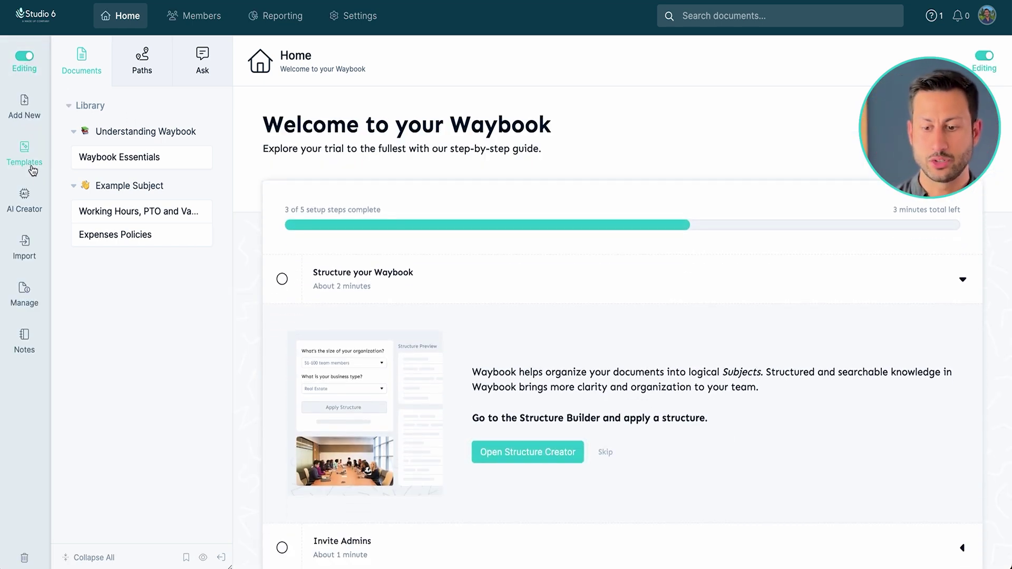
click(25, 199)
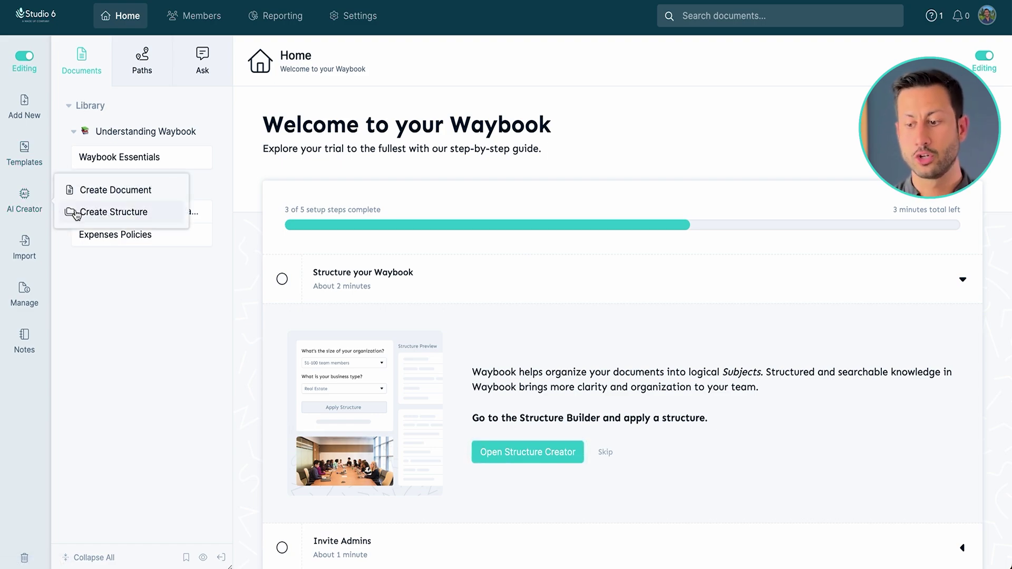
click(103, 213)
scroll(529, 222, down, 3)
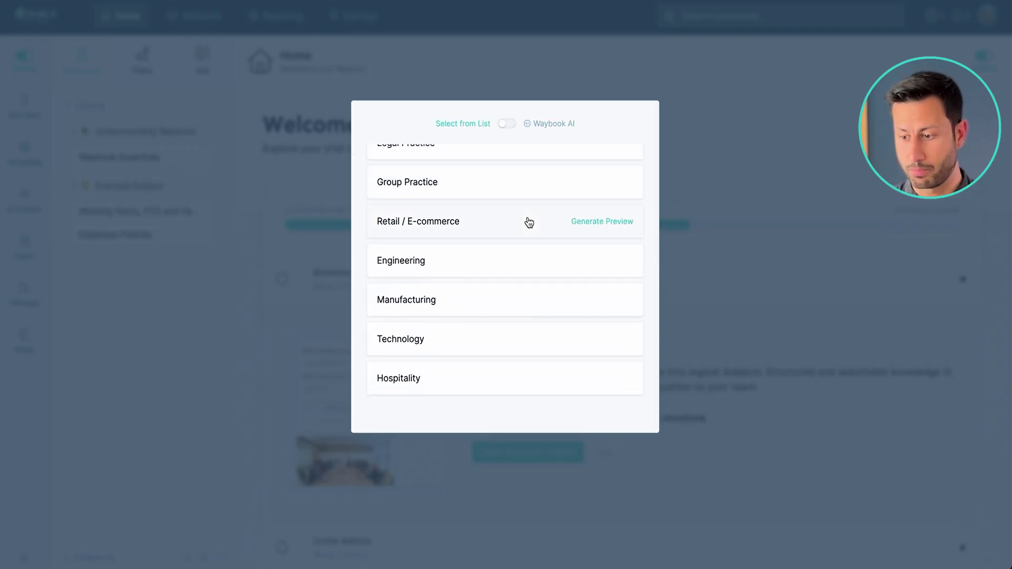
scroll(529, 222, up, 5)
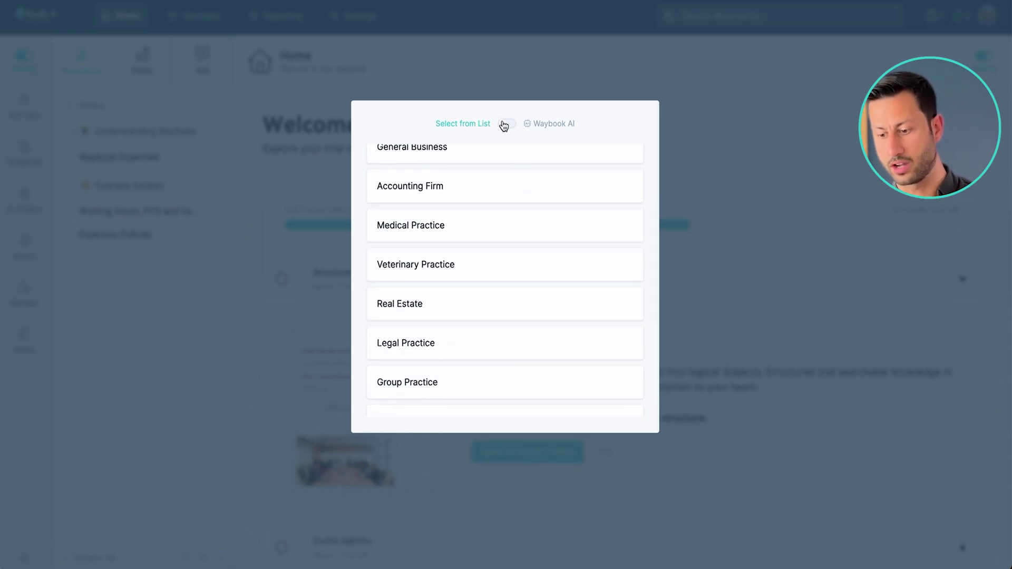
click(503, 122)
click(473, 371)
text(Create a playbook for a marketing manager of a legal practice)
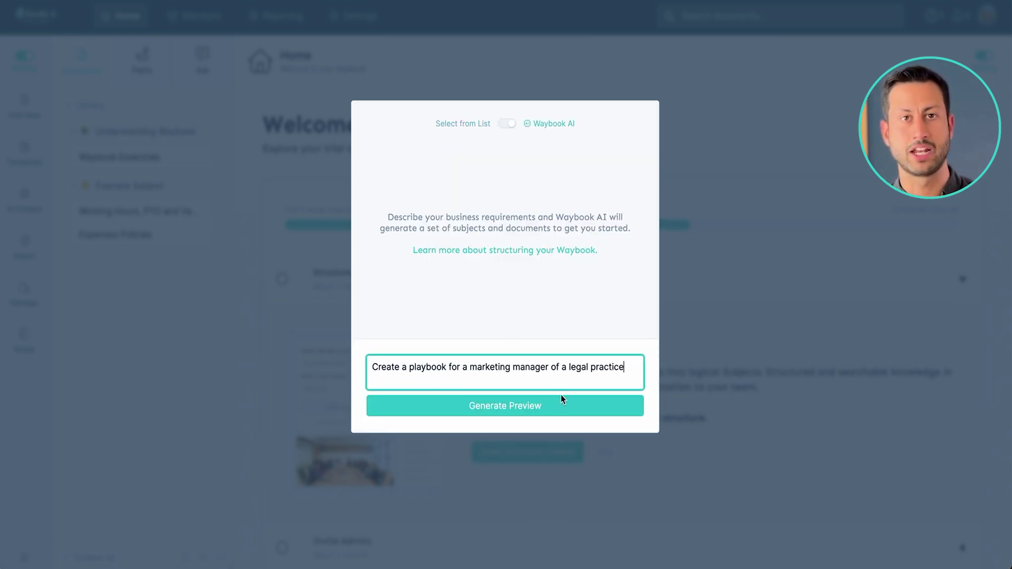
Generate the preview and review its Marketing Strategy, Client Relationships, Public Relations and Performance Tracking subjects.
click(578, 407)
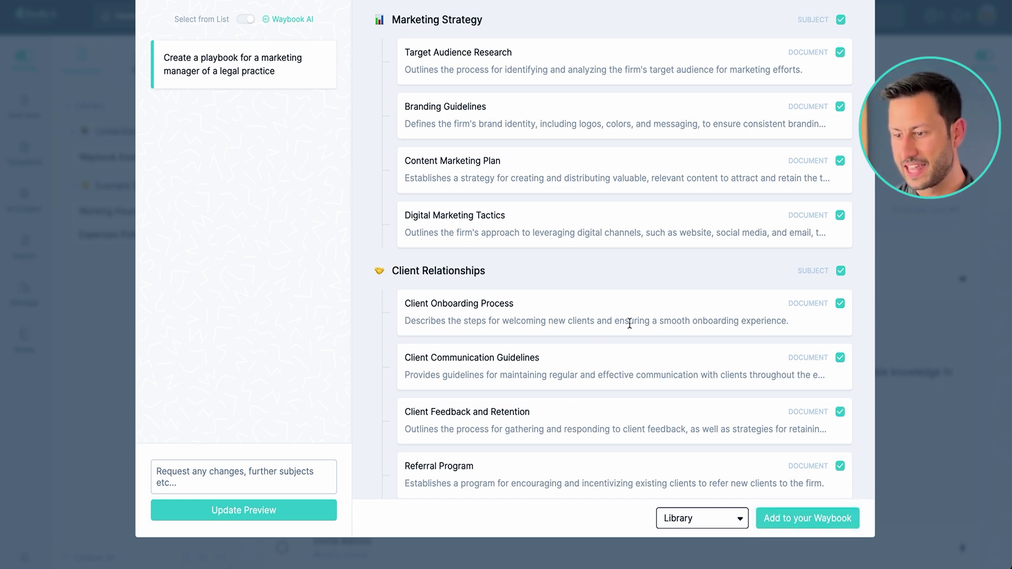
scroll(629, 324, down, 1)
scroll(630, 323, up, 1)
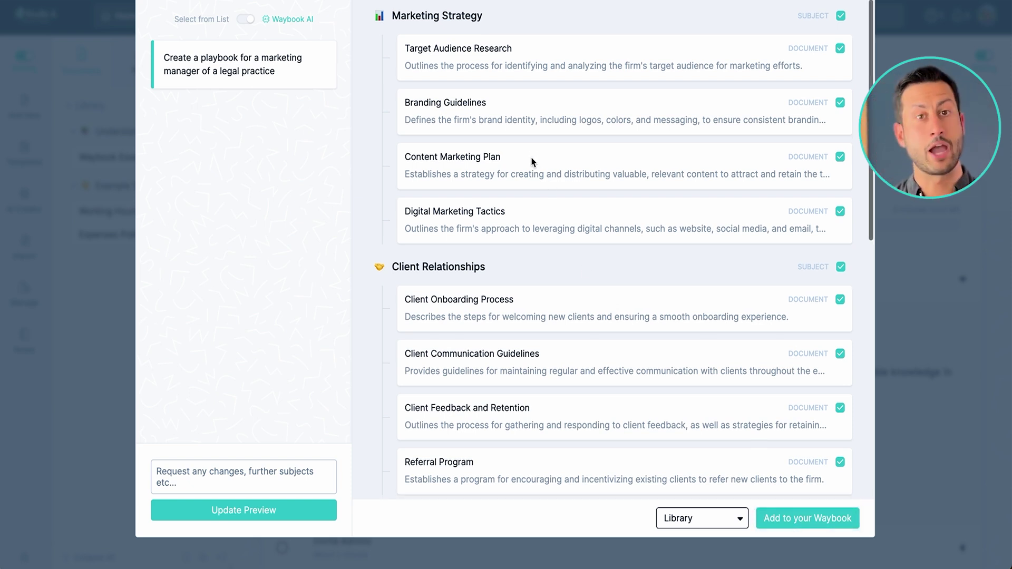
scroll(533, 161, down, 2)
scroll(516, 226, down, 5)
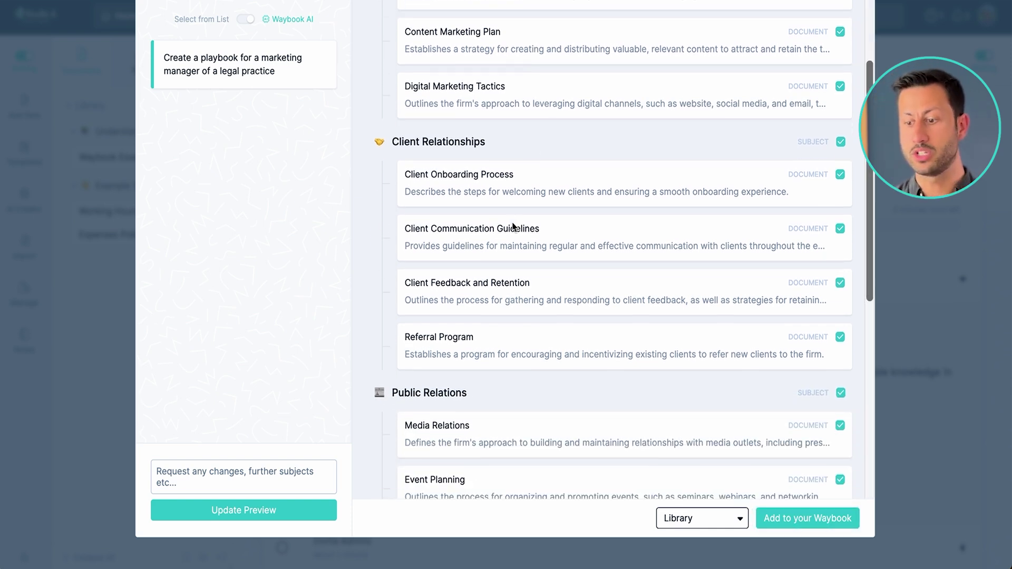
scroll(564, 200, down, 3)
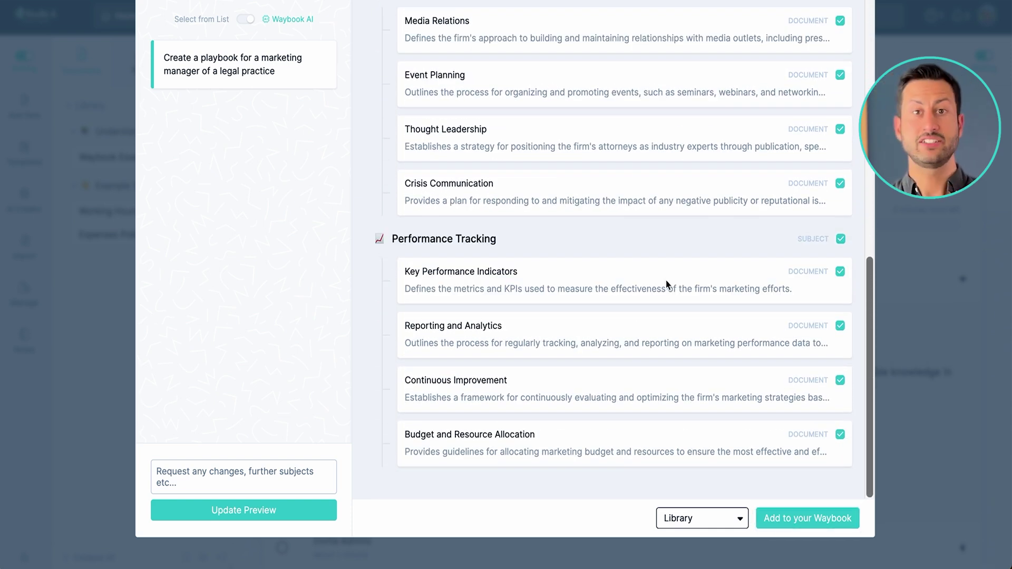
scroll(666, 281, up, 10)
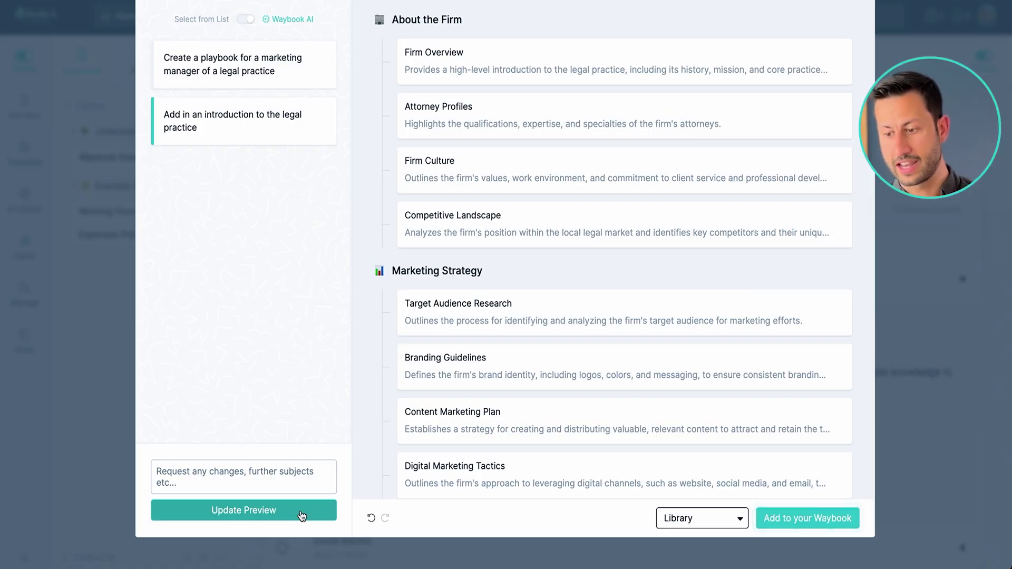
Review the revised About the Firm subject: Firm Overview, Attorney Profiles, Firm Culture, Competitive Landscape.
mouse_move(472, 74)
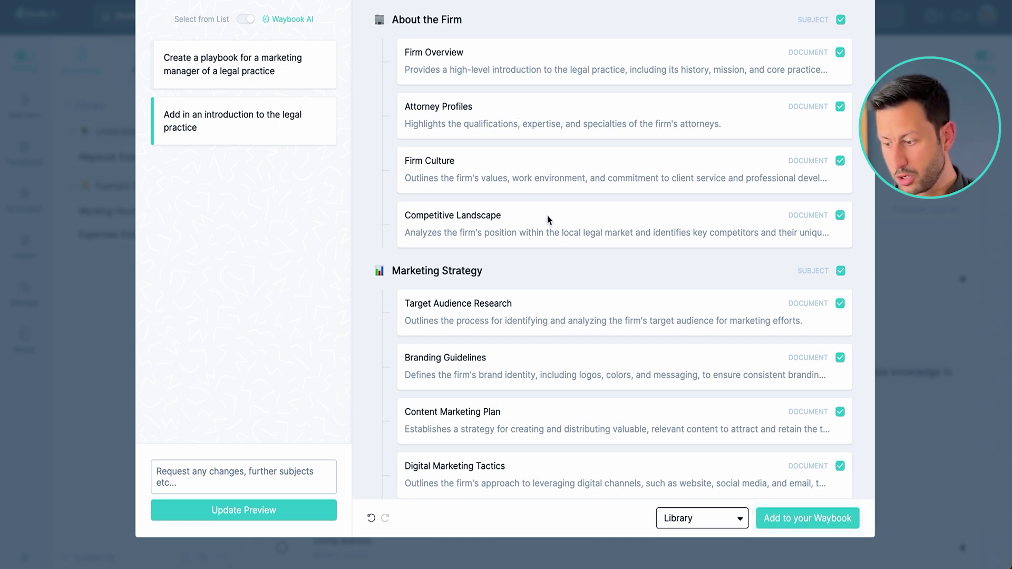
scroll(671, 201, down, 1)
scroll(670, 201, down, 7)
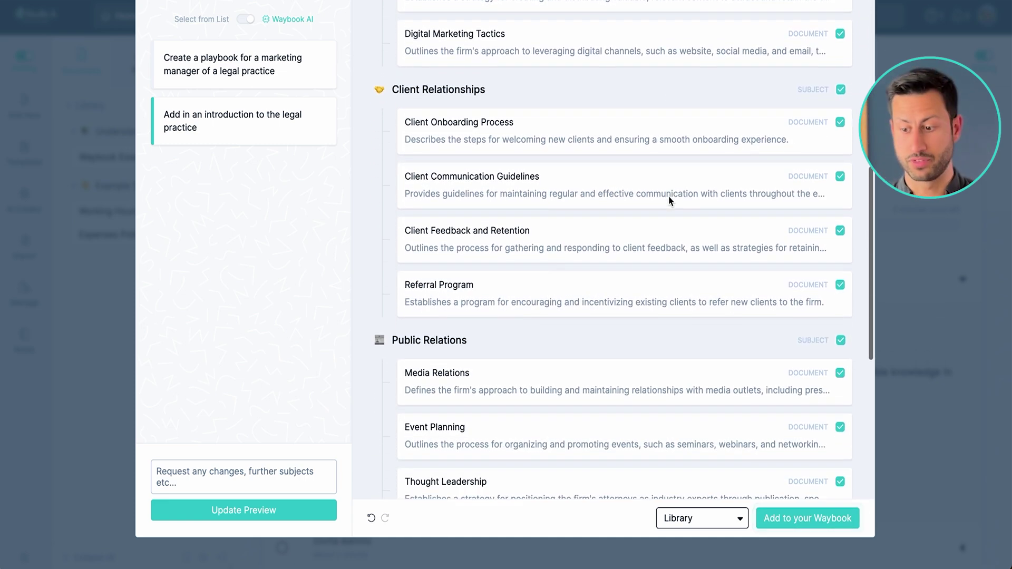
Add the generated structure to the Library and scroll the sidebar through the new subjects.
click(812, 518)
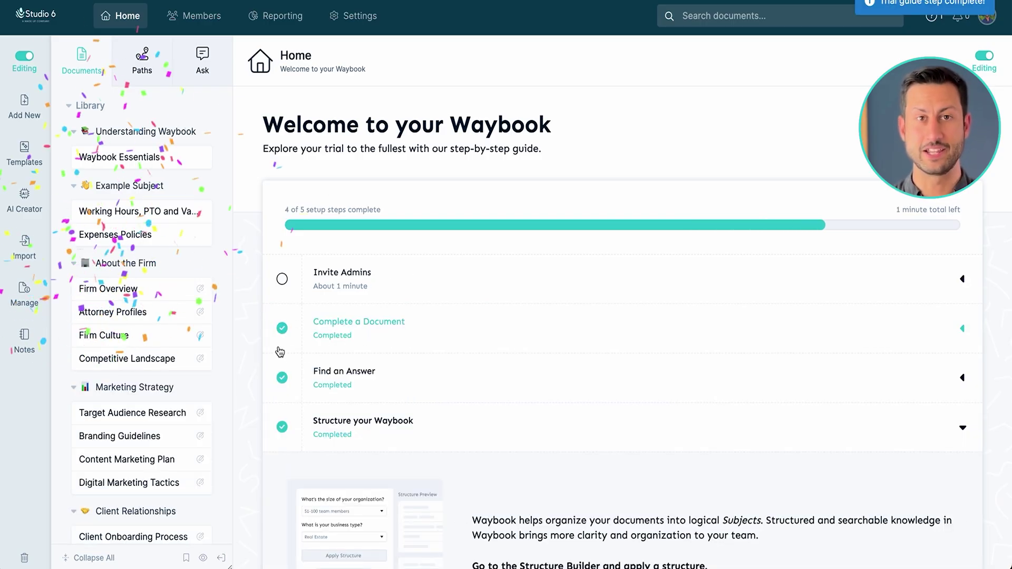
scroll(195, 327, down, 3)
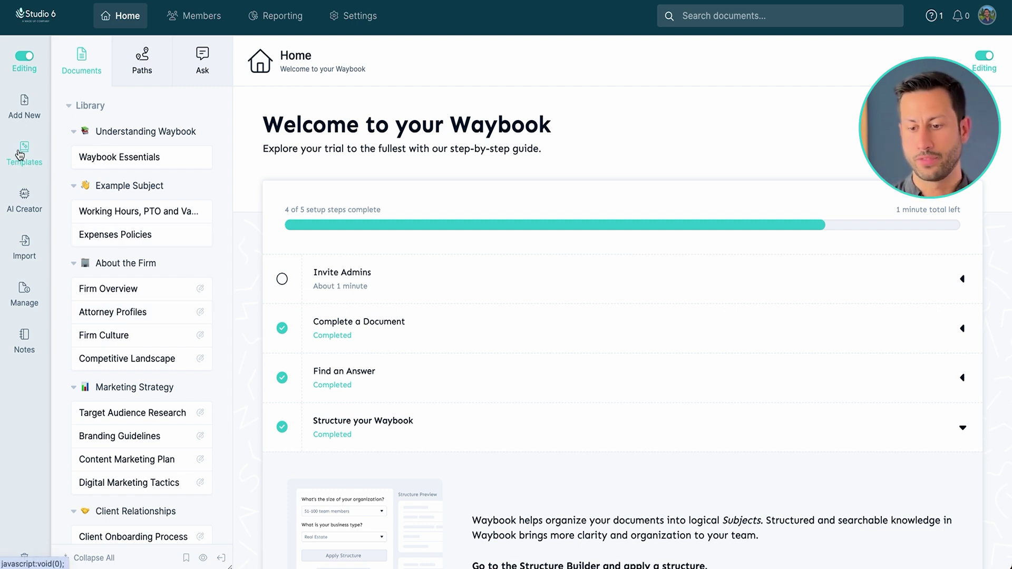
Search Document Templates for 'legal' and preview Legal Practice - Professional Conduct and Ethics.
click(20, 154)
click(102, 150)
scroll(527, 263, down, 1)
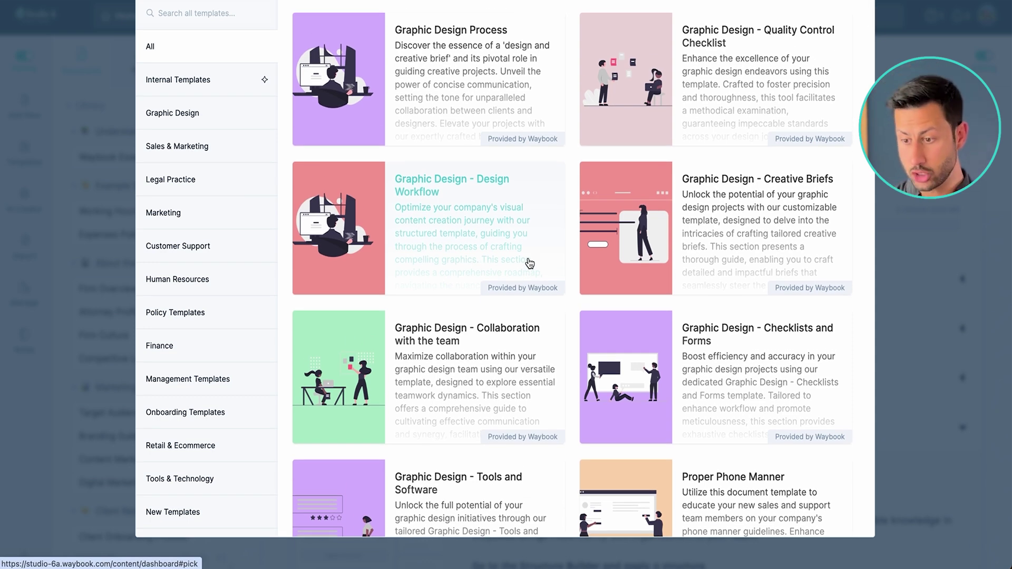
scroll(605, 221, down, 1)
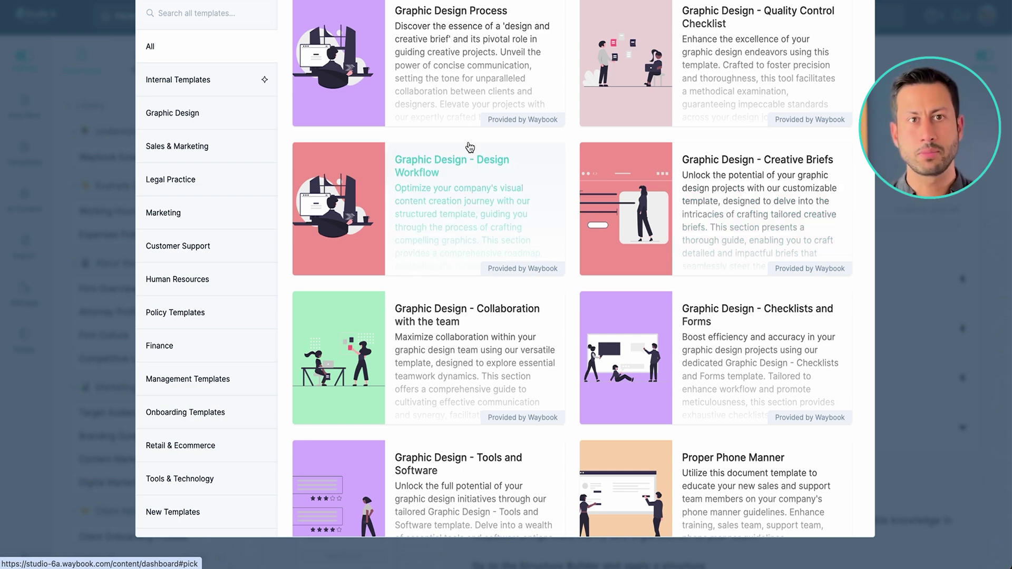
click(253, 9)
text(legal)
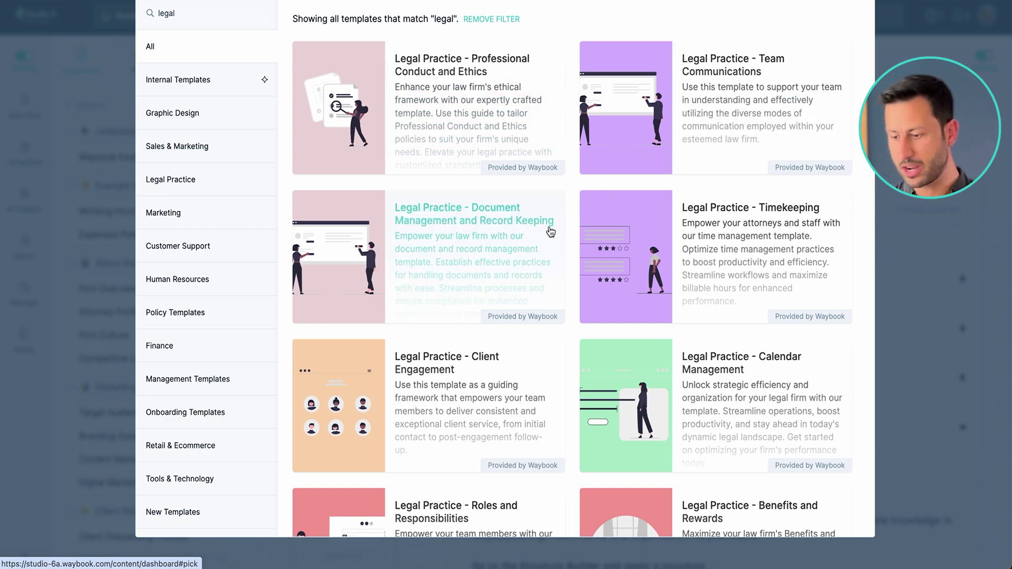
scroll(643, 360, down, 2)
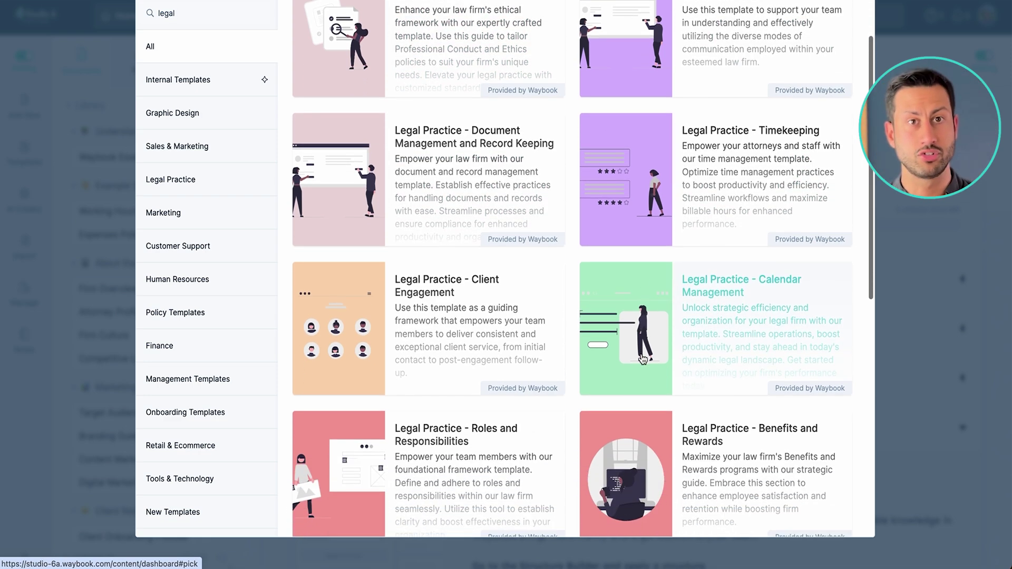
scroll(446, 132, up, 2)
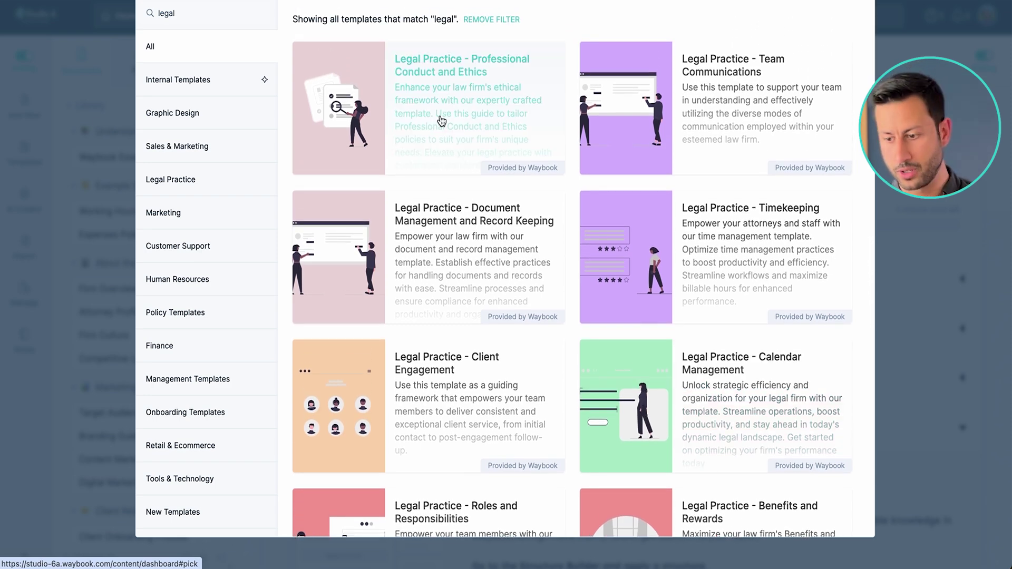
click(442, 122)
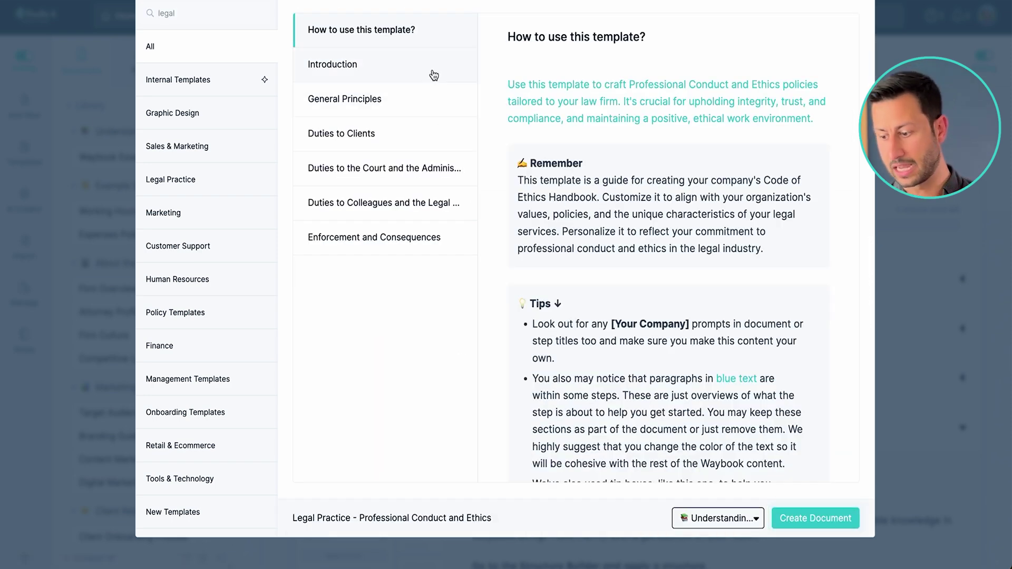
Create the ethics document, move it into About the Firm, and view Introduction through Duties to Clients.
click(798, 518)
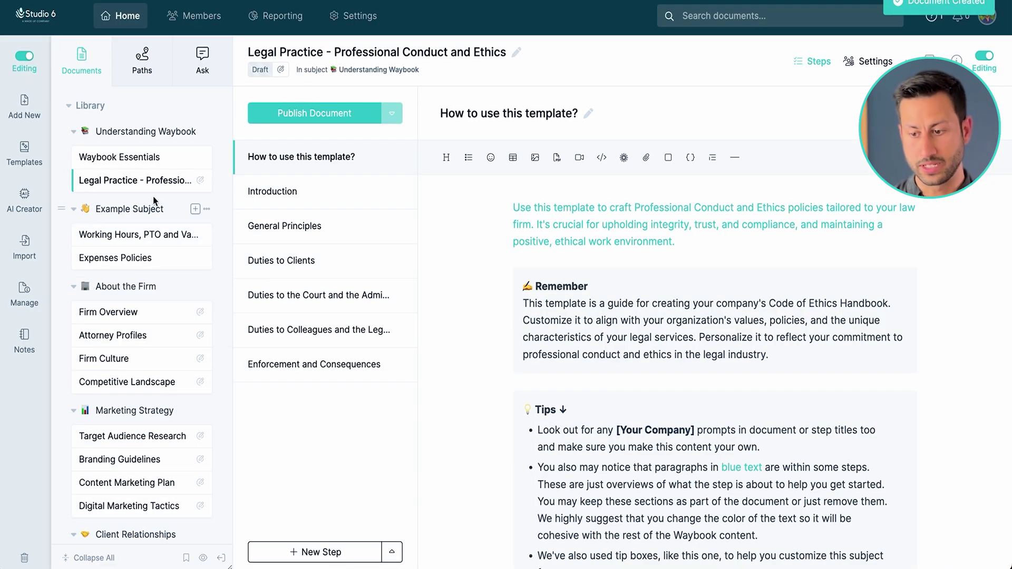
drag(65, 180, 78, 380)
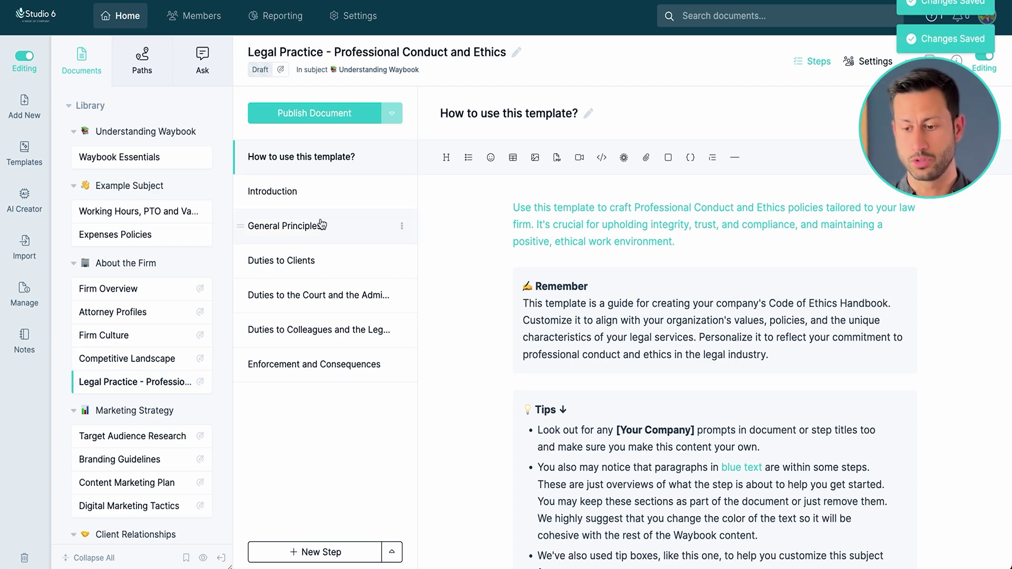
click(312, 206)
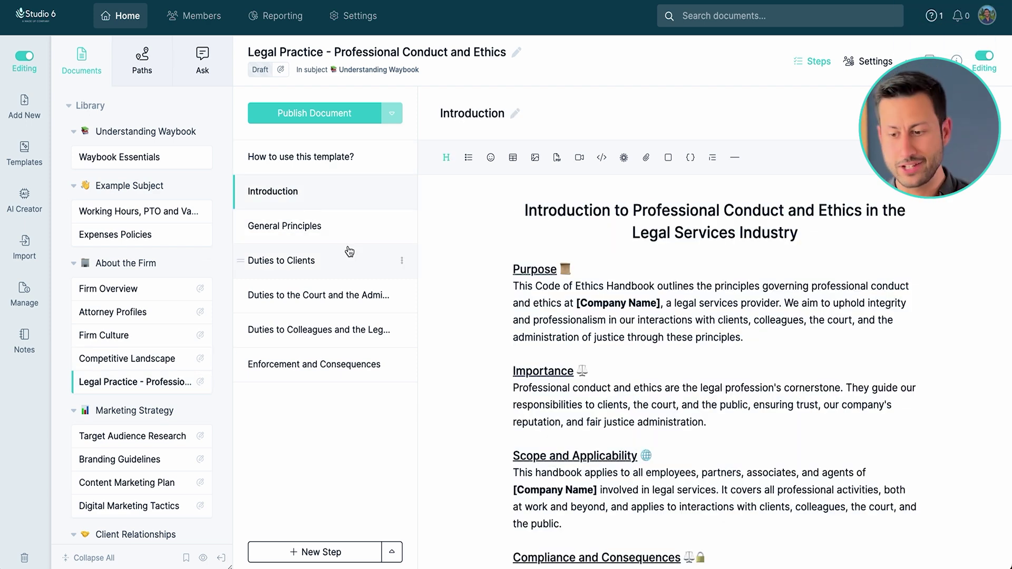
click(338, 242)
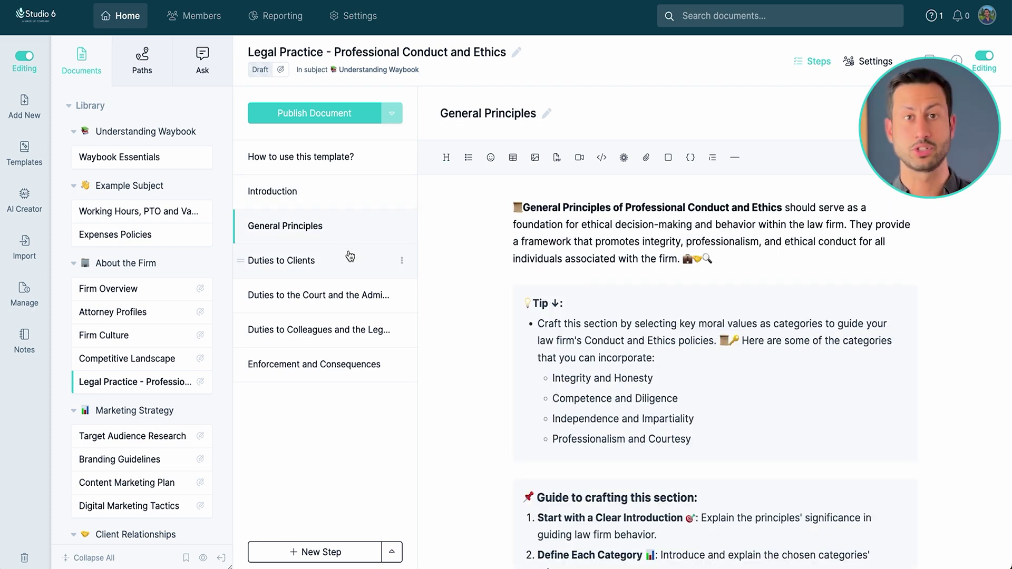
click(348, 261)
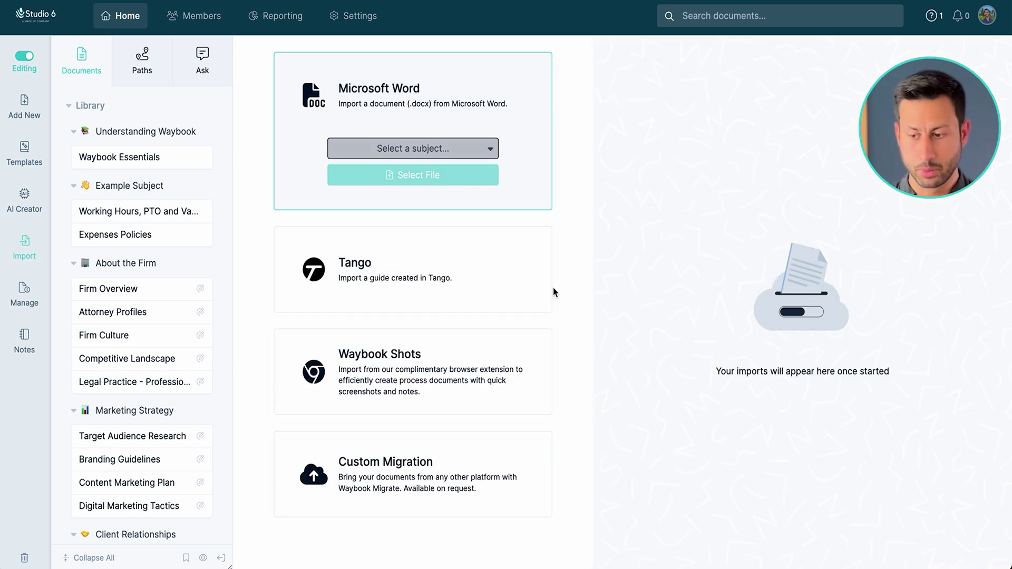
Import the Create Social Media Posts SOP Word file into the Marketing Strategy subject.
click(442, 153)
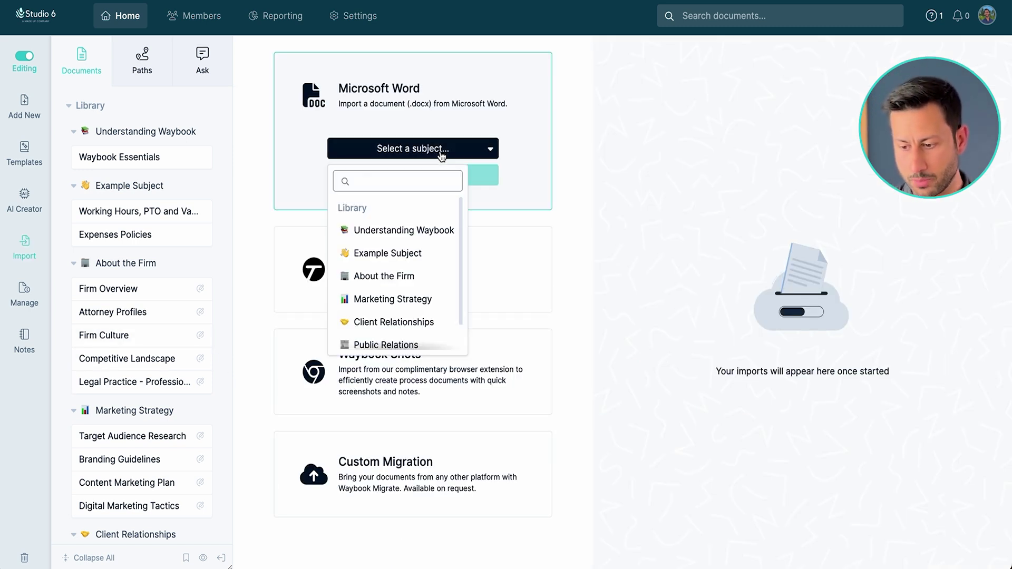
scroll(420, 226, down, 2)
click(414, 245)
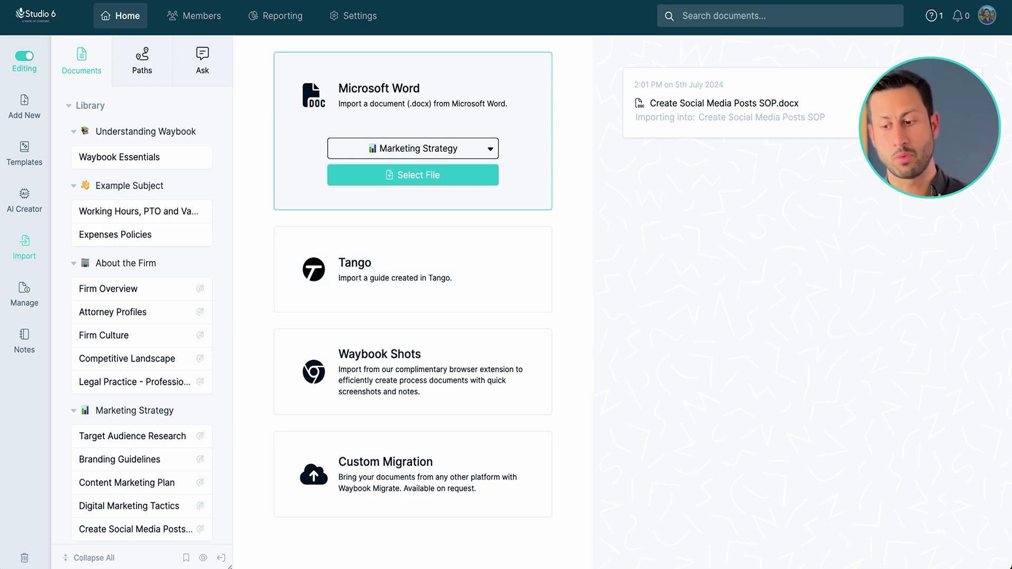
scroll(165, 437, down, 3)
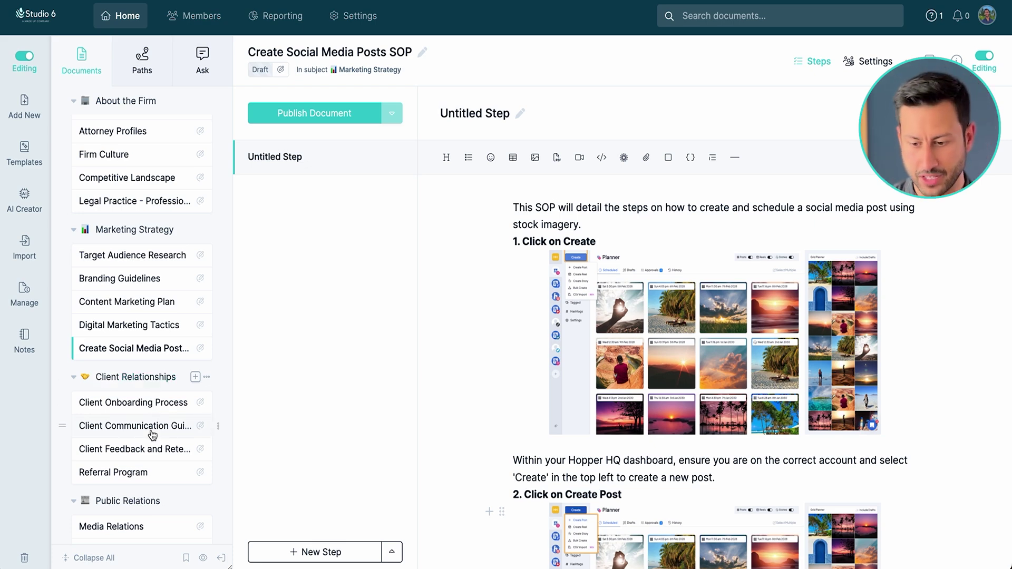
Request AI-generated content for the Client Communication Guidelines document.
click(153, 435)
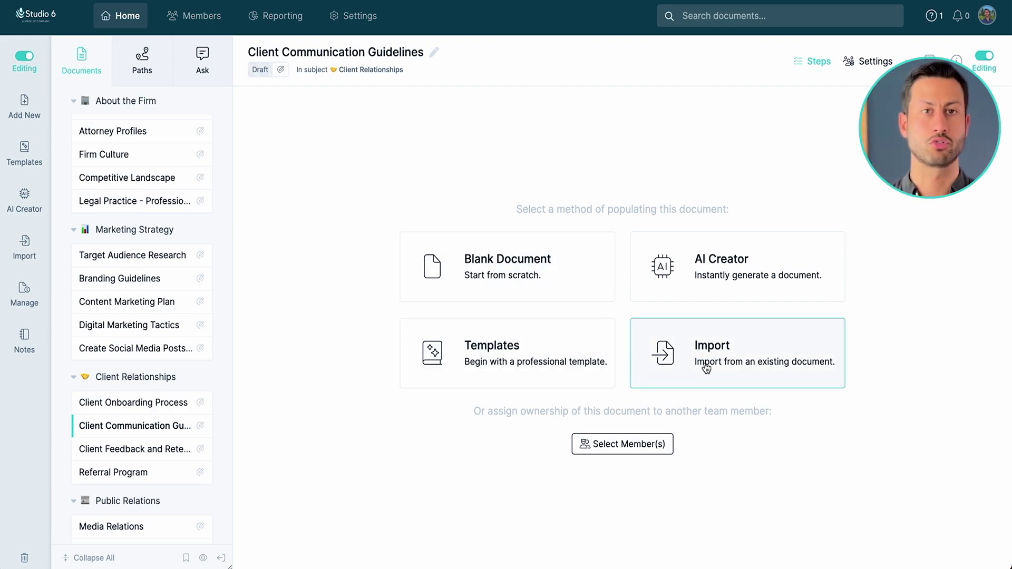
click(700, 288)
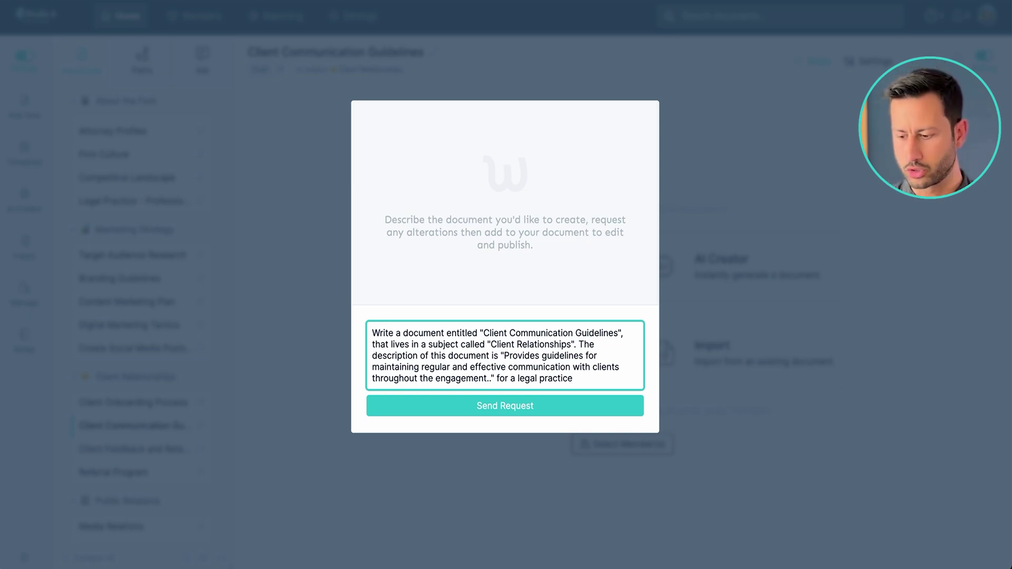
click(520, 407)
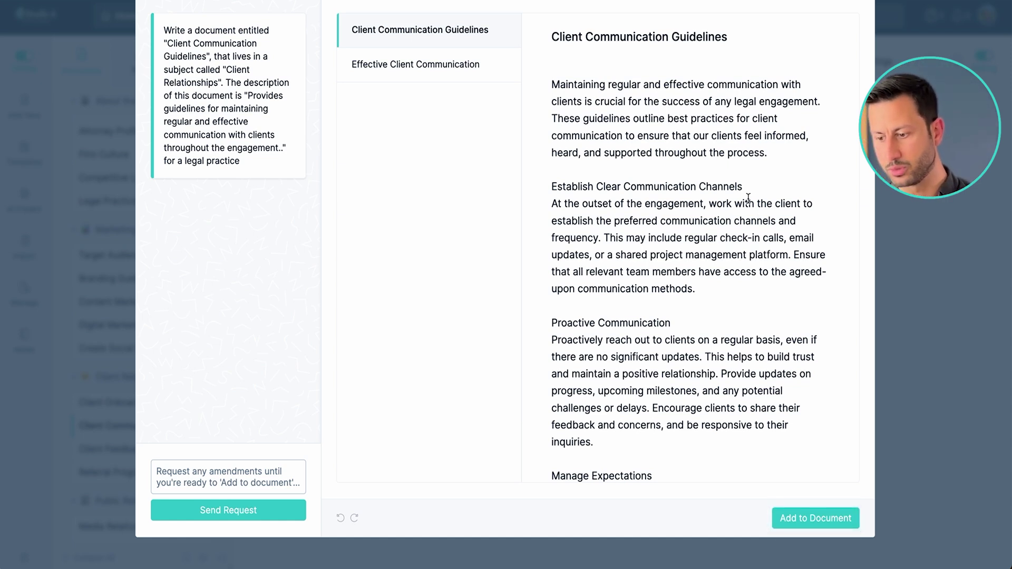
Review the two generated sections and add the AI content to the document.
scroll(749, 198, down, 1)
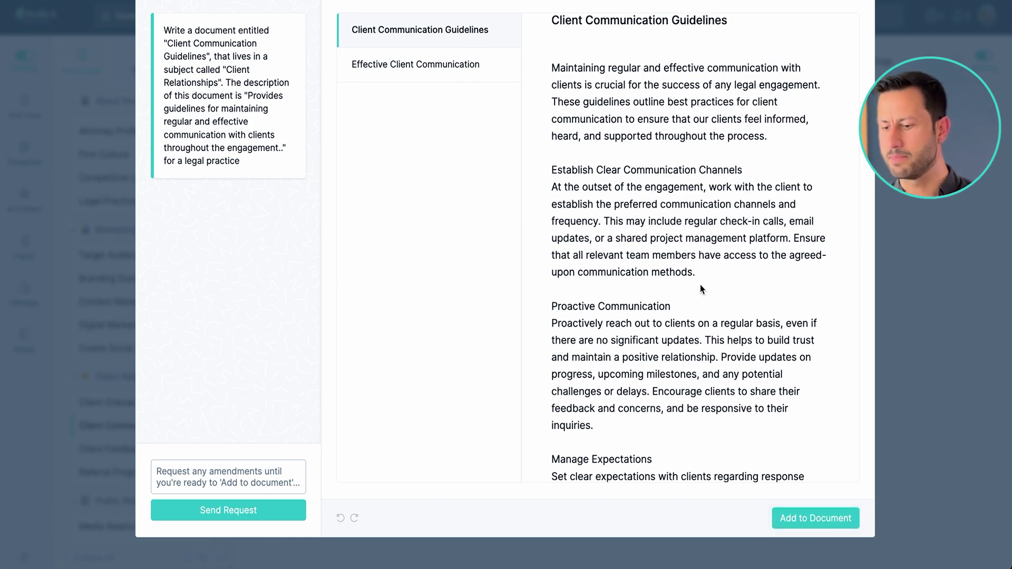
scroll(701, 289, down, 10)
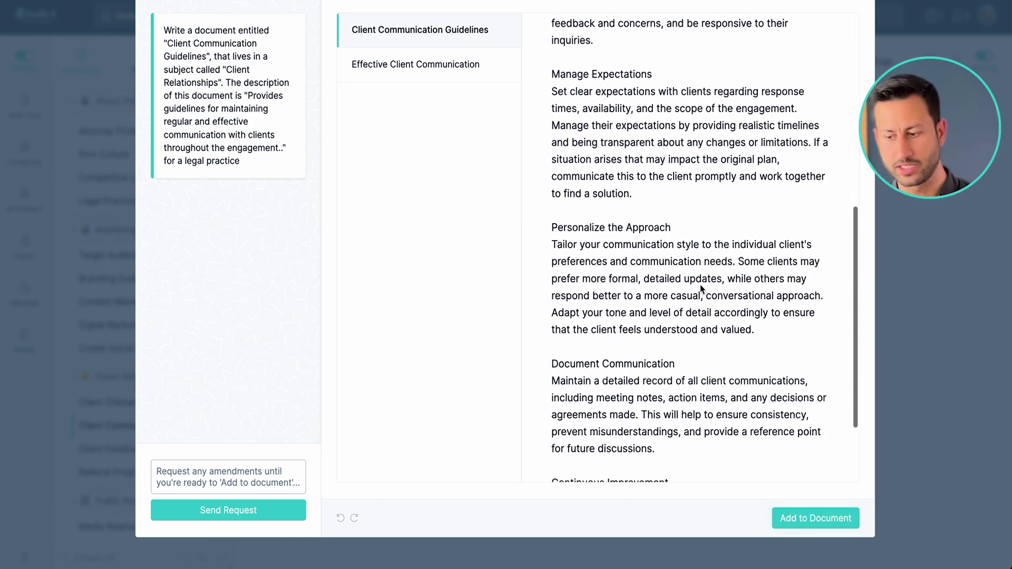
scroll(702, 289, down, 3)
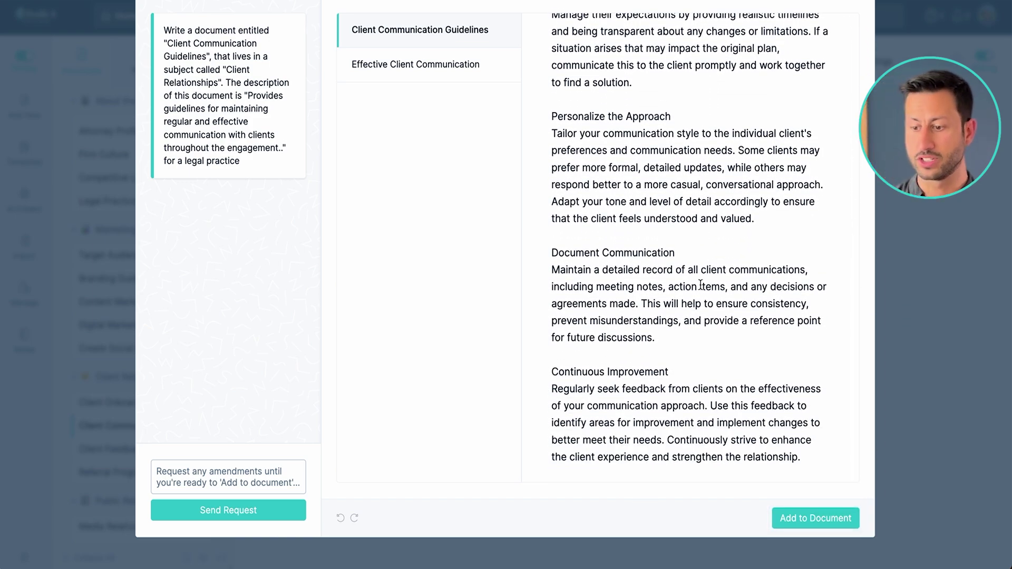
click(396, 73)
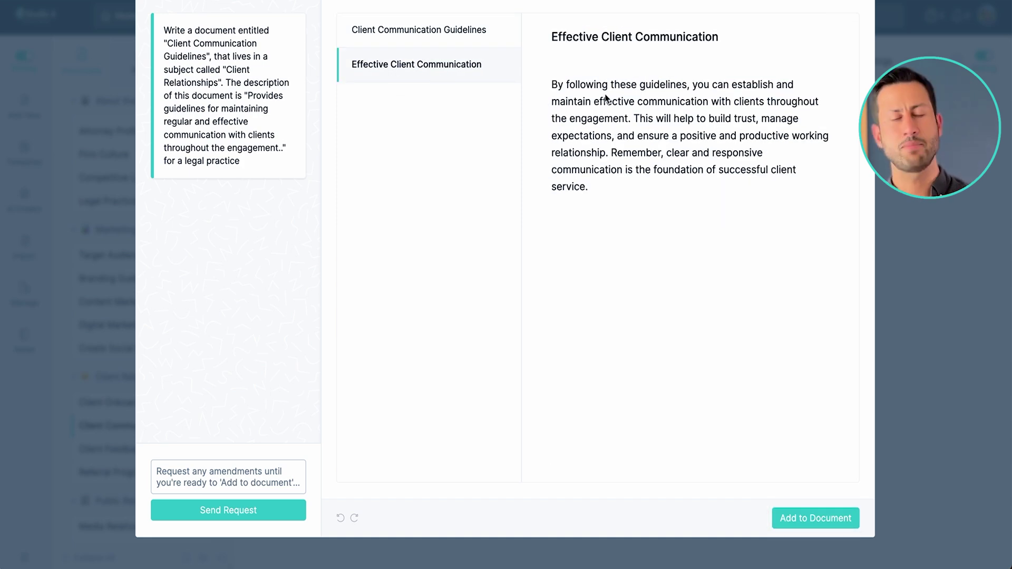
click(448, 40)
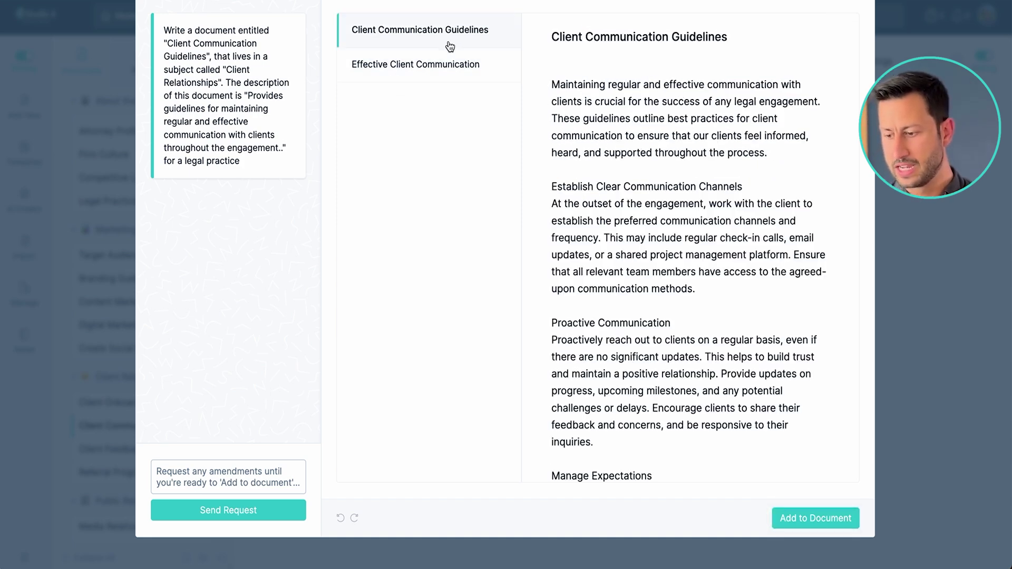
click(827, 521)
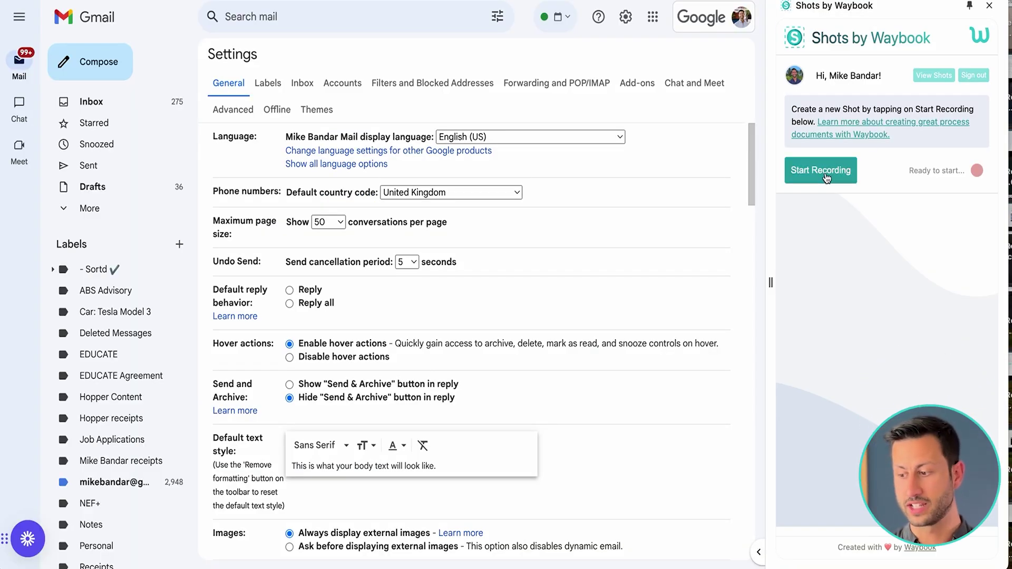
Record a Shots guide of opening Gmail settings, the General tab and creating a new signature.
click(821, 170)
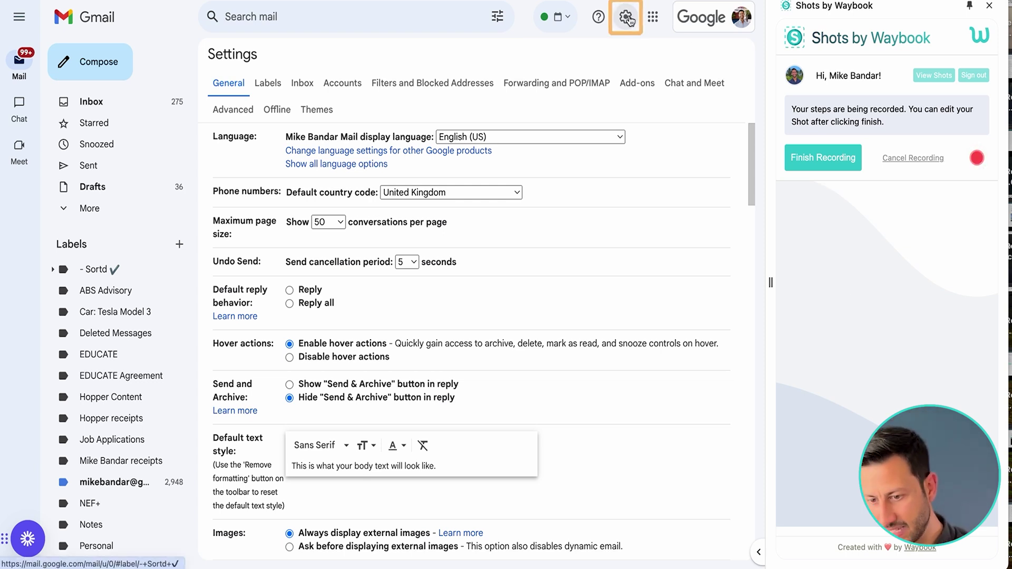
click(626, 16)
click(230, 84)
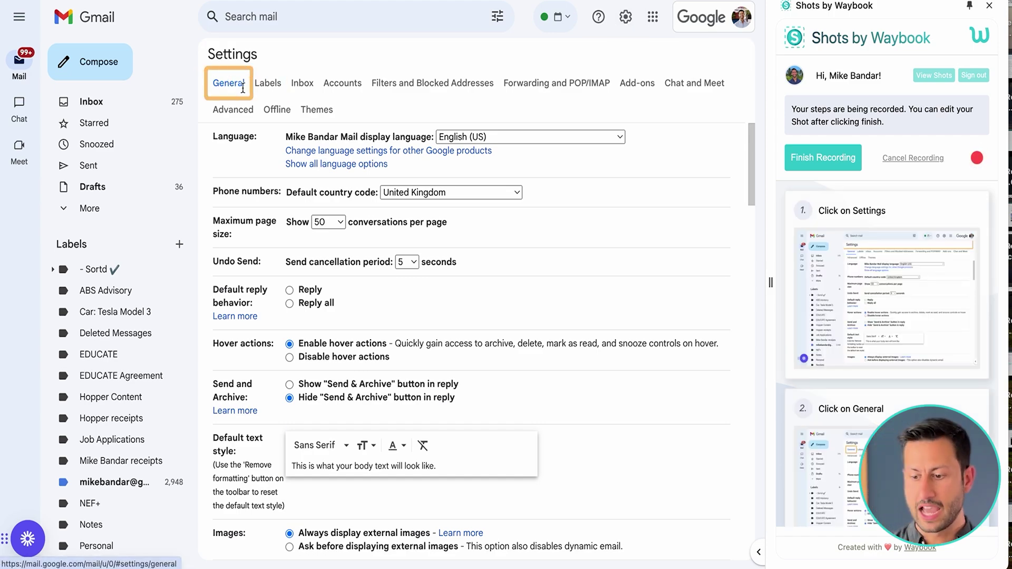
scroll(565, 229, down, 12)
scroll(565, 231, down, 15)
click(369, 360)
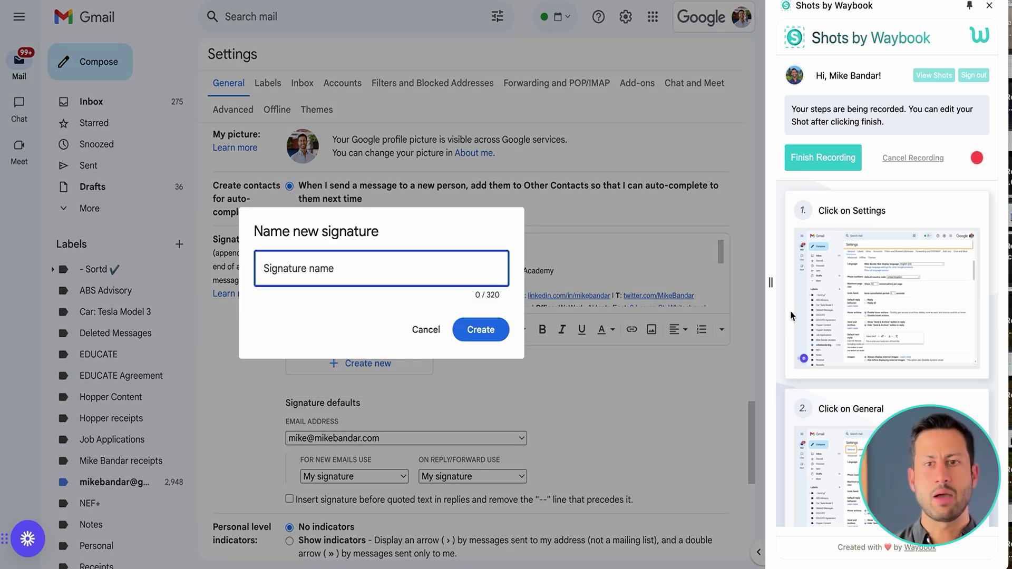
scroll(887, 336, down, 2)
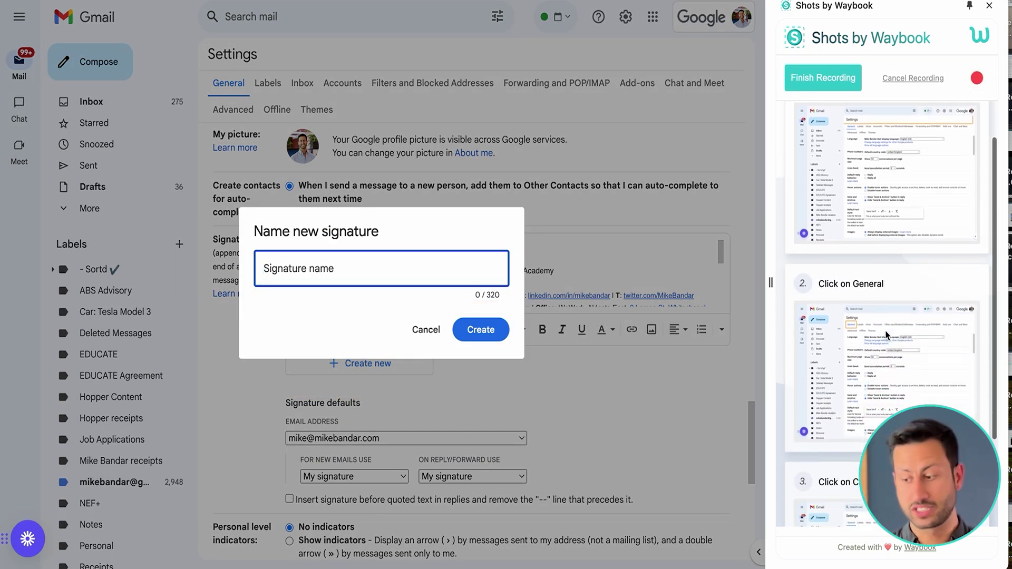
scroll(888, 336, down, 2)
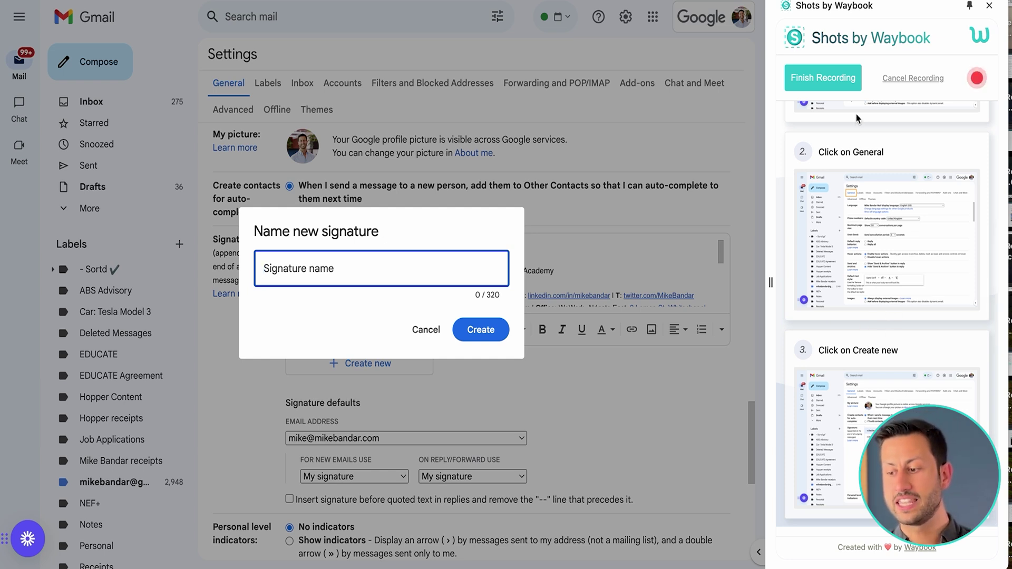
click(826, 86)
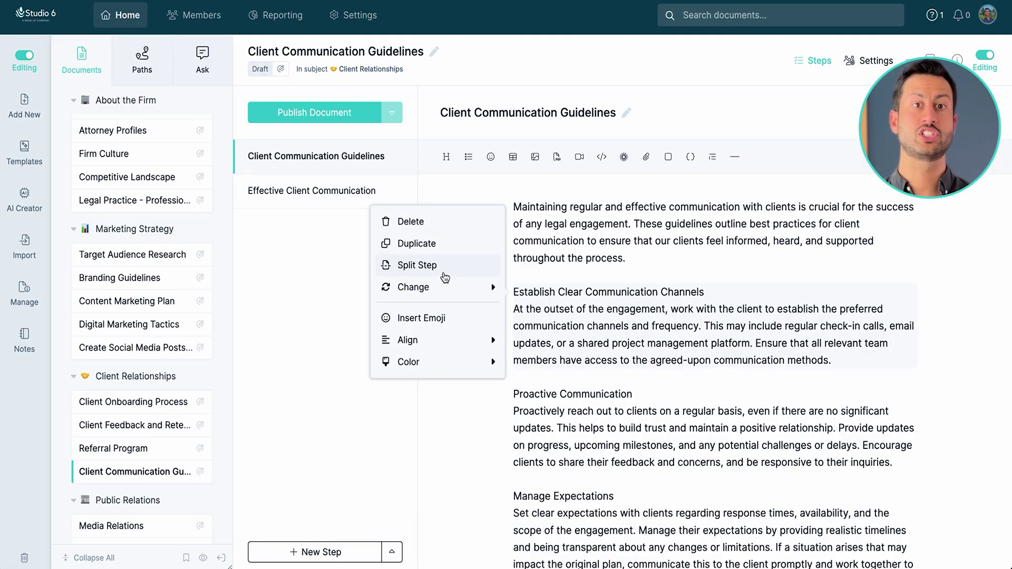
Split Establish Clear Communication Channels and Proactive Communication into their own steps.
click(446, 265)
click(502, 309)
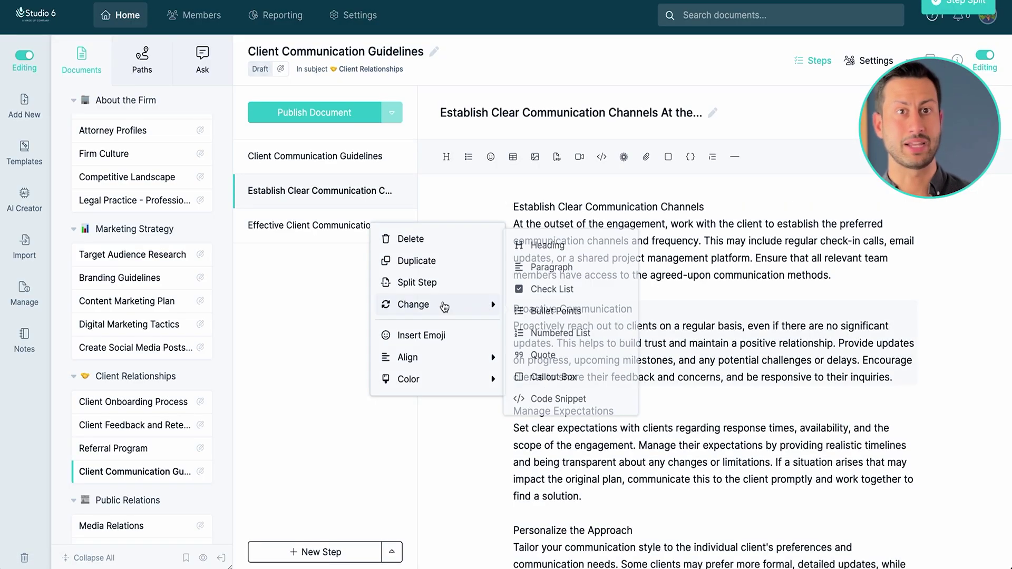
click(425, 280)
Embed the 'What is Waybook.com?' YouTube video under Establish Clear Communication Channels and select its paragraph for AI.
click(580, 156)
key(ctrl+v)
key(Return)
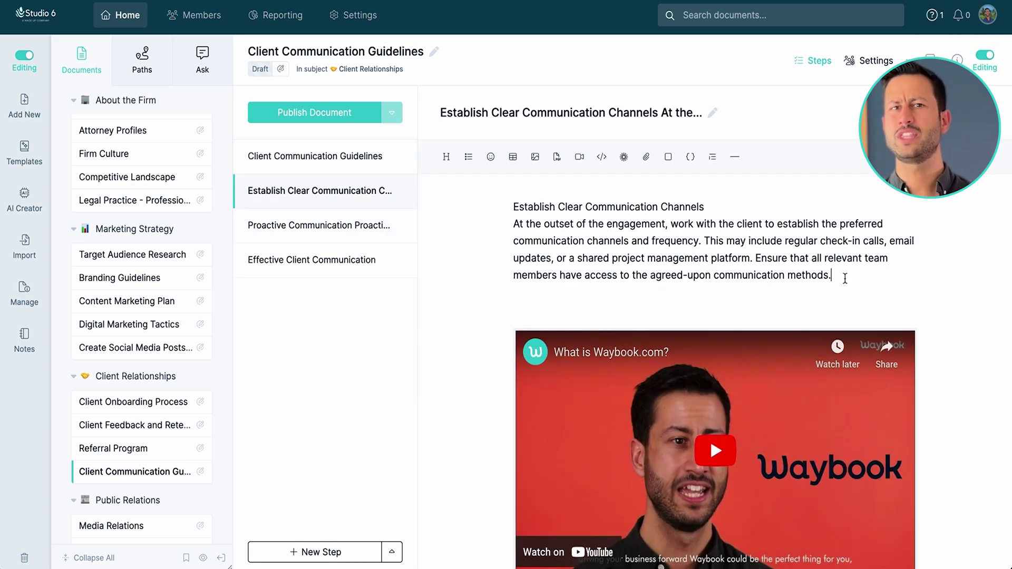
drag(833, 275, 513, 224)
click(675, 158)
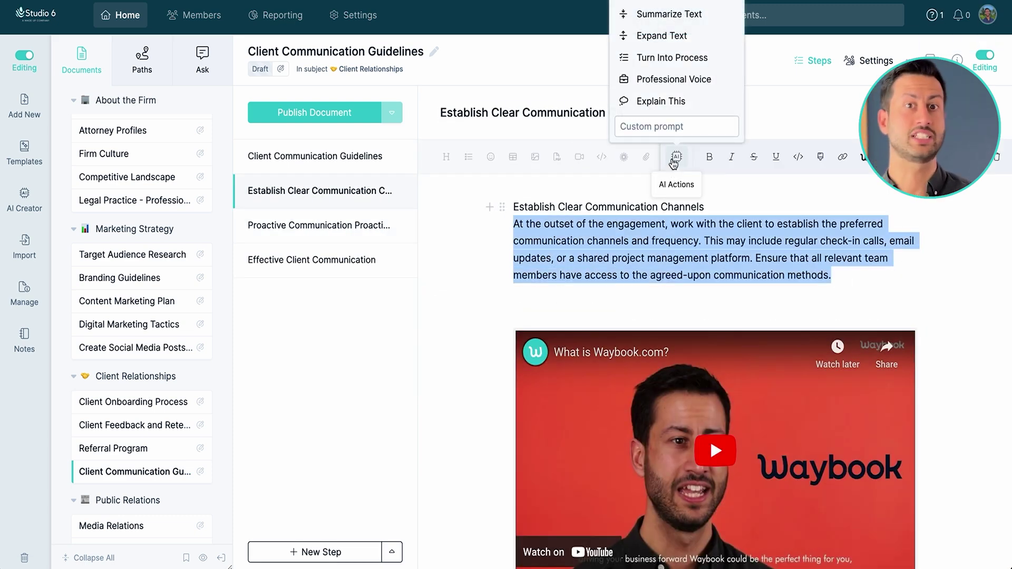
Expand the paragraph with AI and link 'communication channels' to Marketing Strategy's Content Marketing Plan.
click(655, 36)
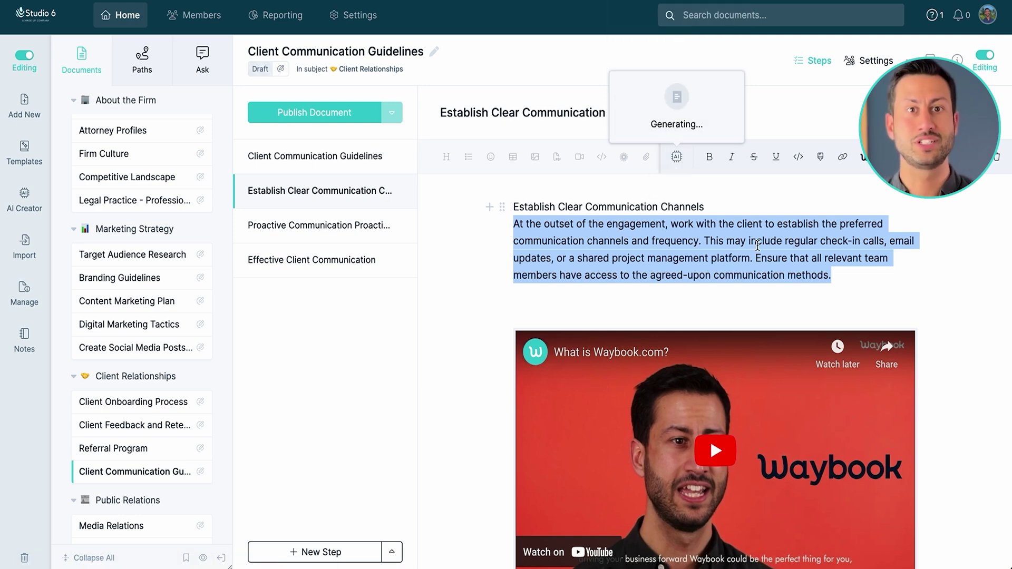
drag(599, 241, 713, 241)
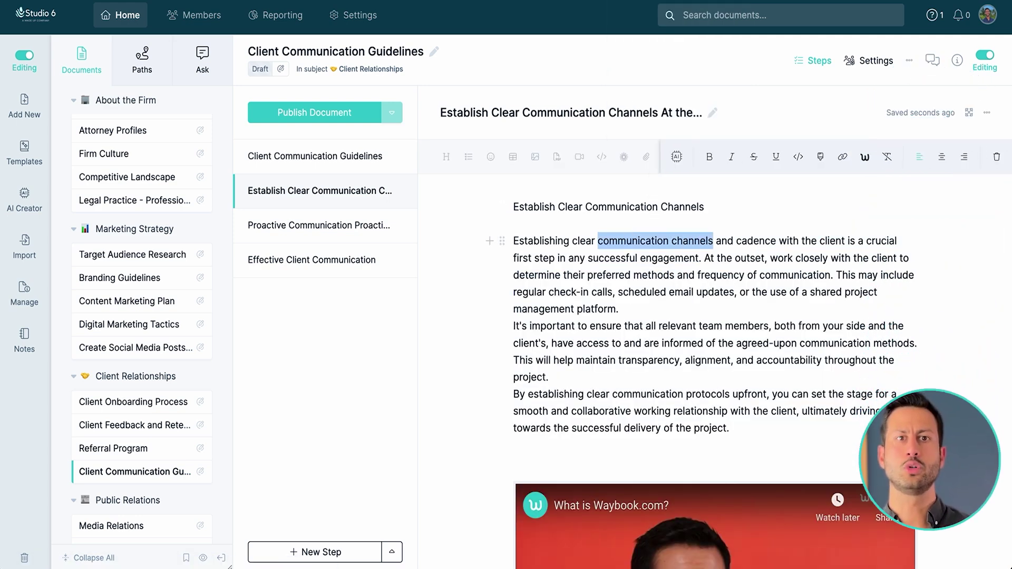
click(864, 157)
click(849, 101)
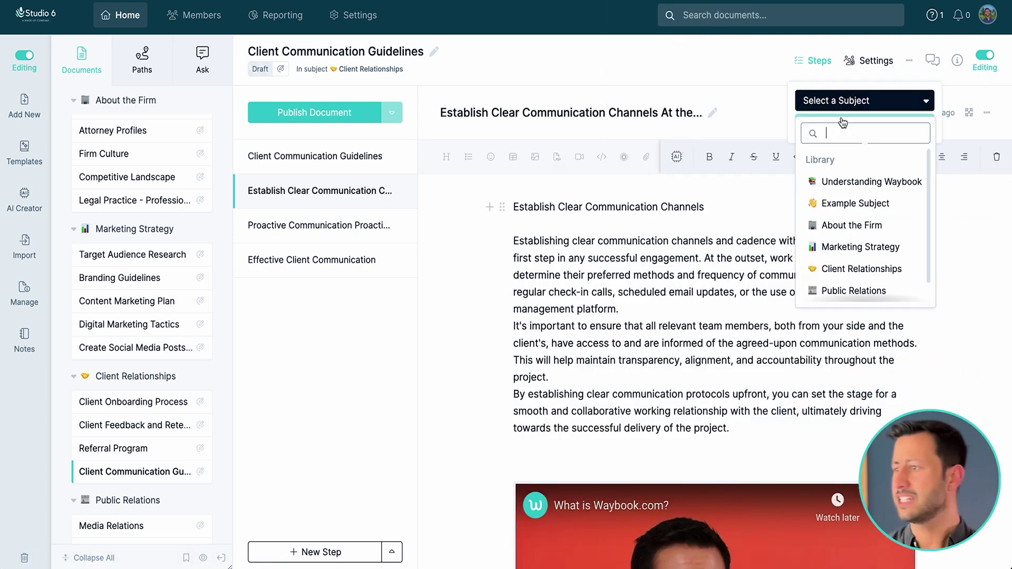
click(857, 247)
click(849, 101)
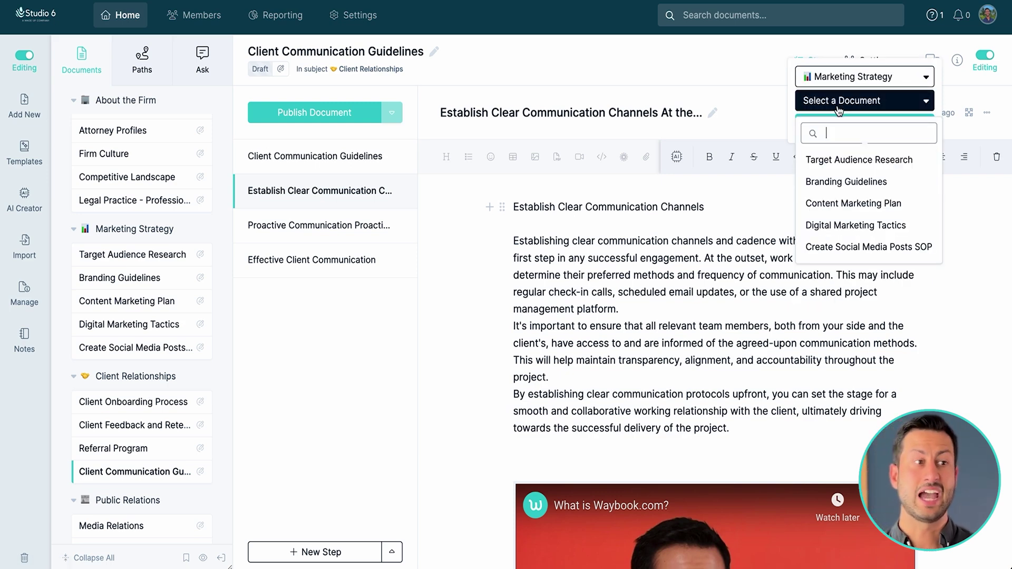
click(869, 204)
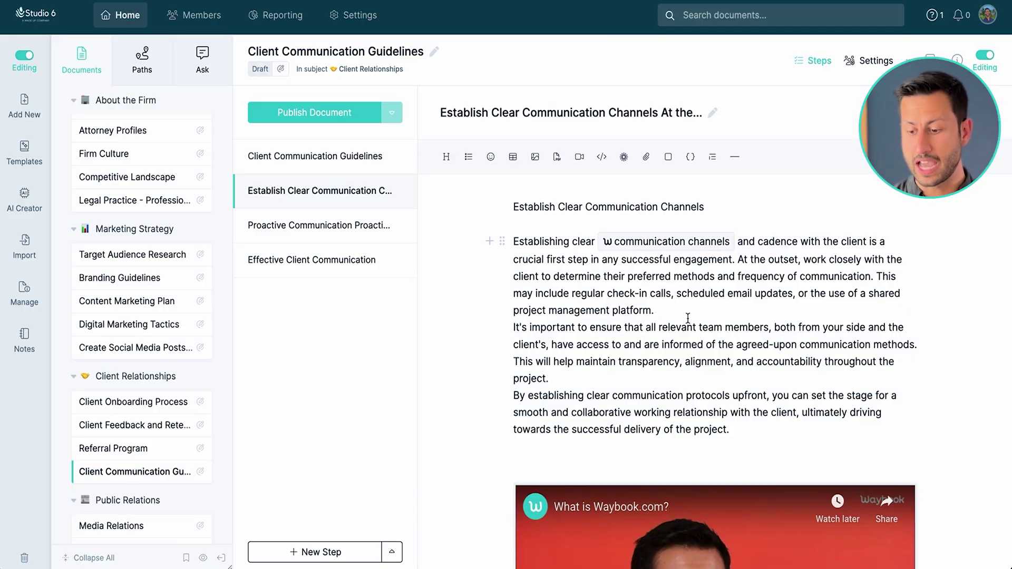
click(688, 318)
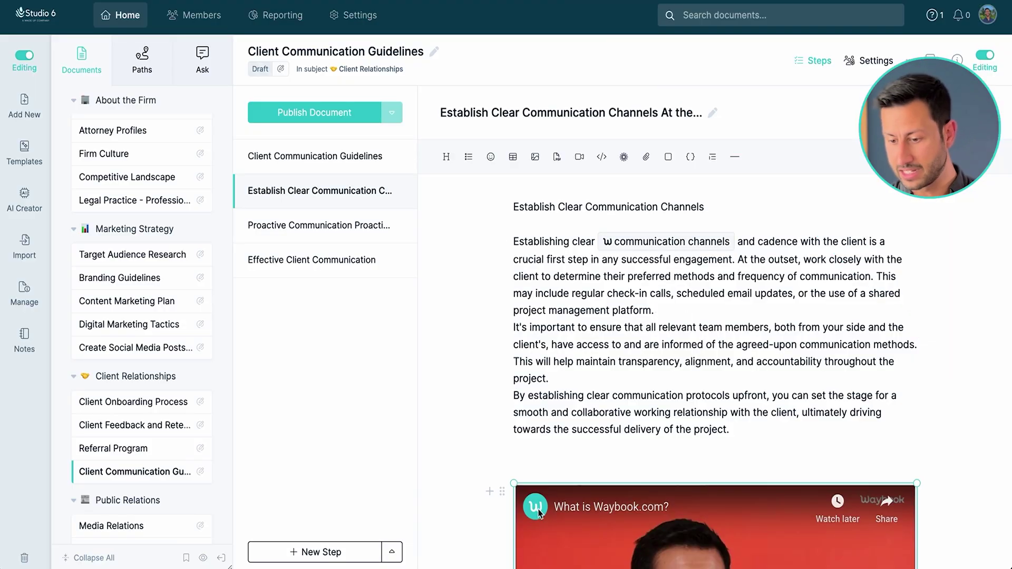
Add an AI-generated test step with four multiple-choice questions and review them.
click(393, 552)
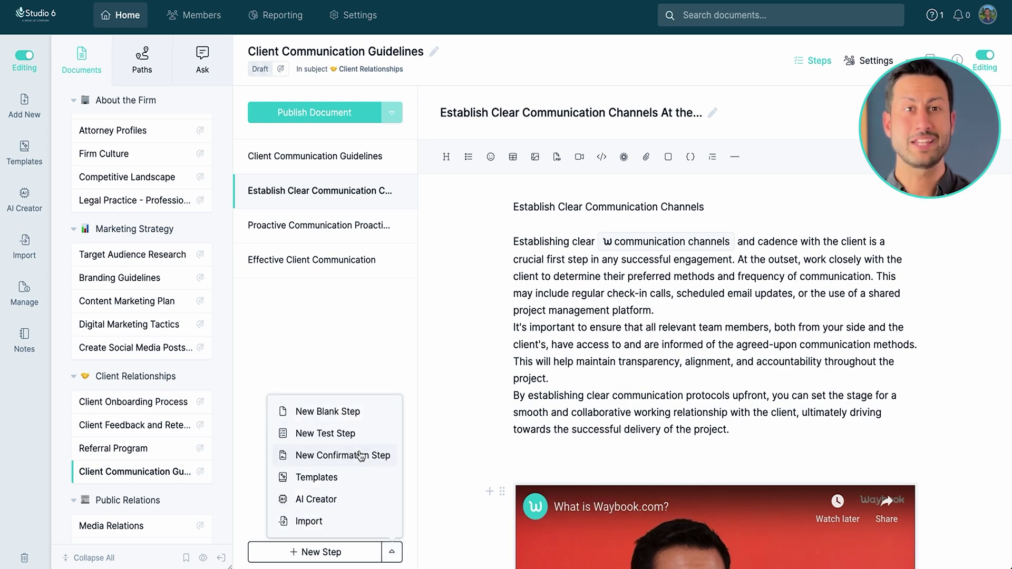
click(326, 434)
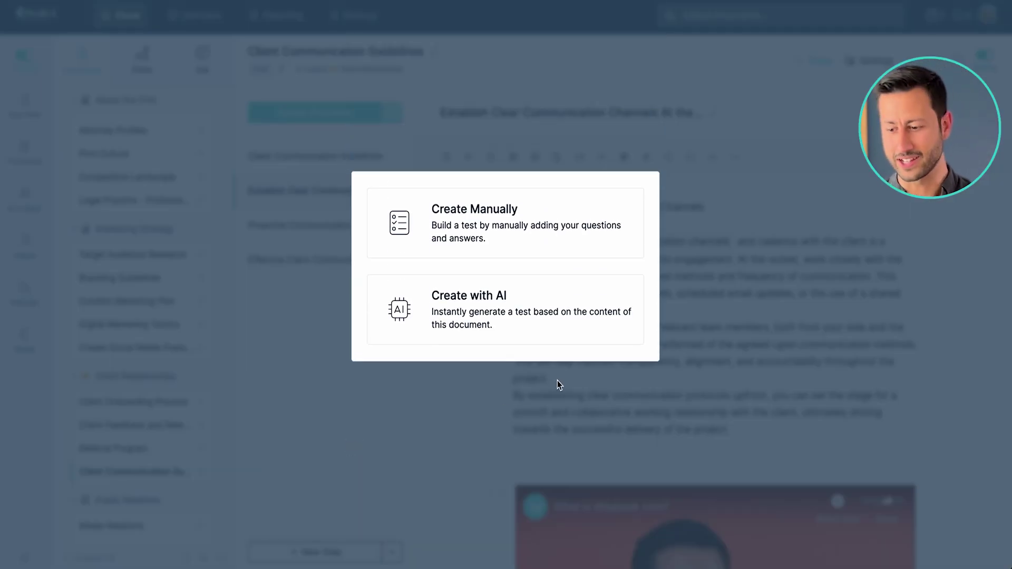
click(488, 312)
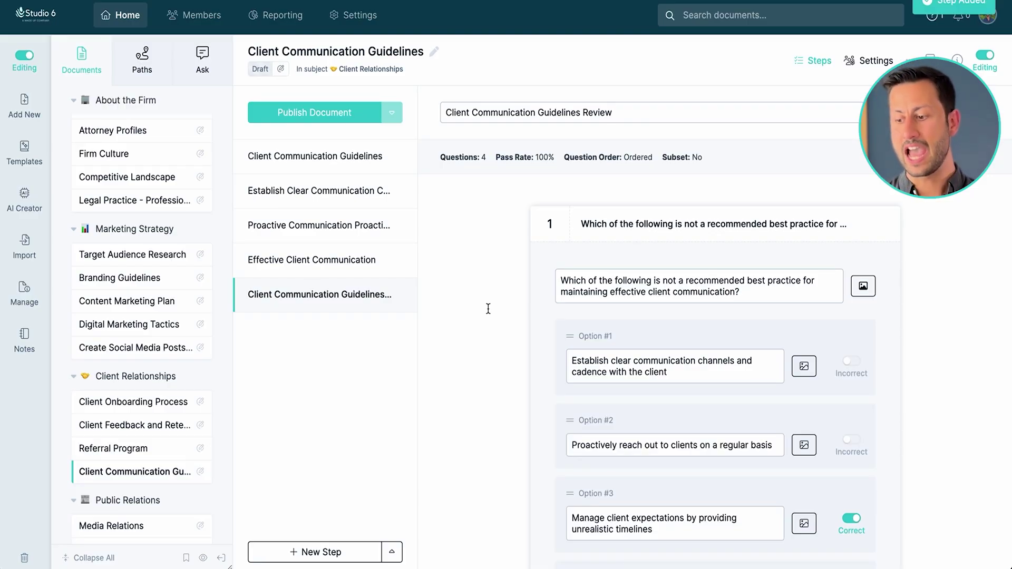
click(712, 224)
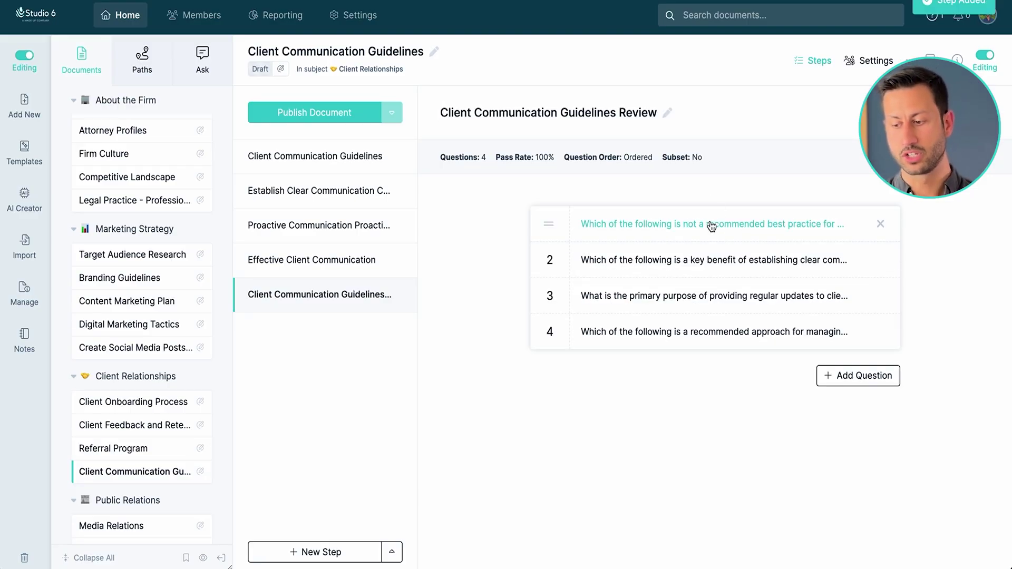
click(710, 259)
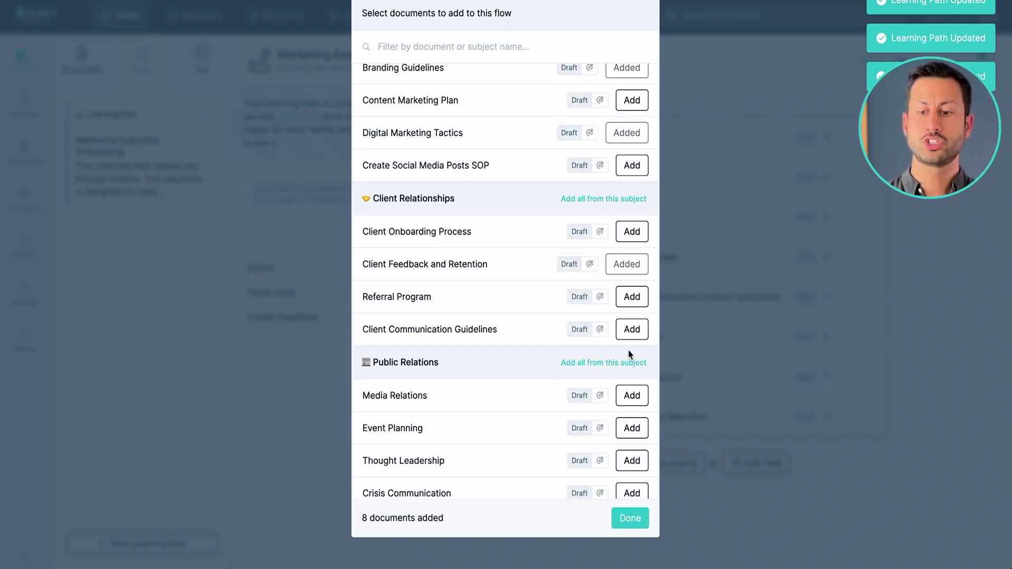
Finish adding documents and move Competitive Landscape up to position 3.
scroll(629, 350, down, 1)
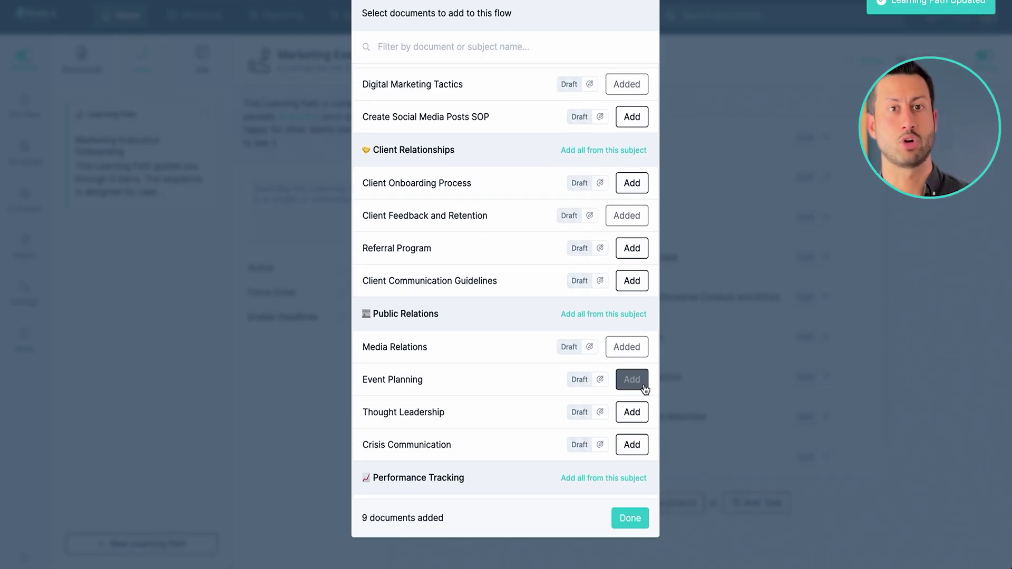
click(637, 520)
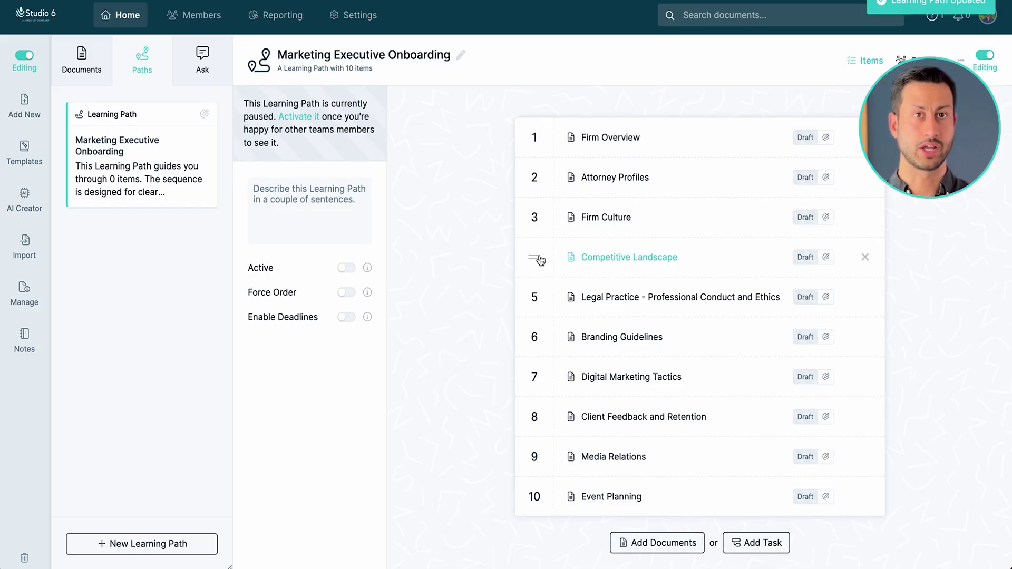
drag(538, 260, 537, 219)
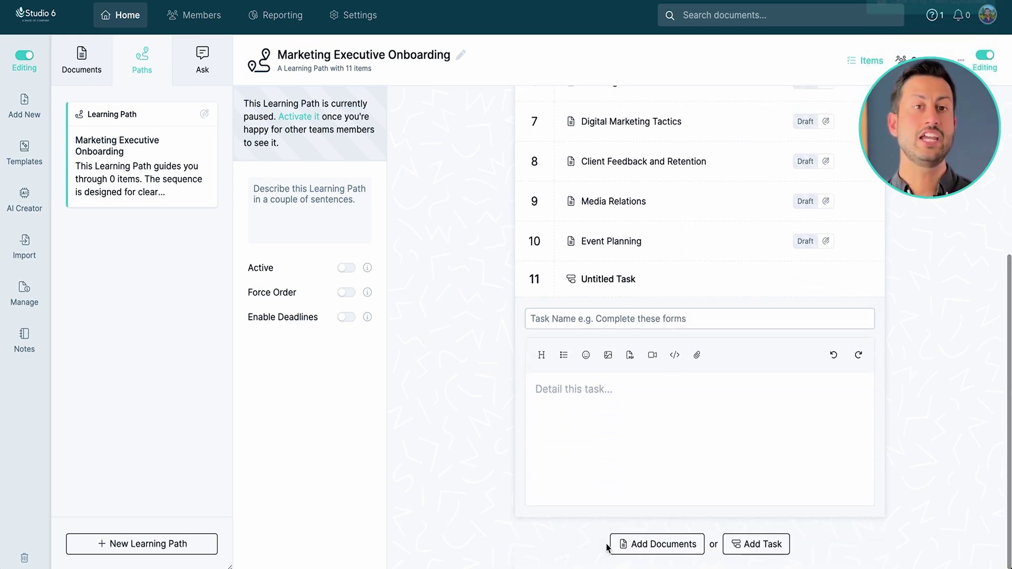
Add a 'Book a call with link' task and set 1-day deadlines on the path items.
click(664, 316)
text(Book a call with link)
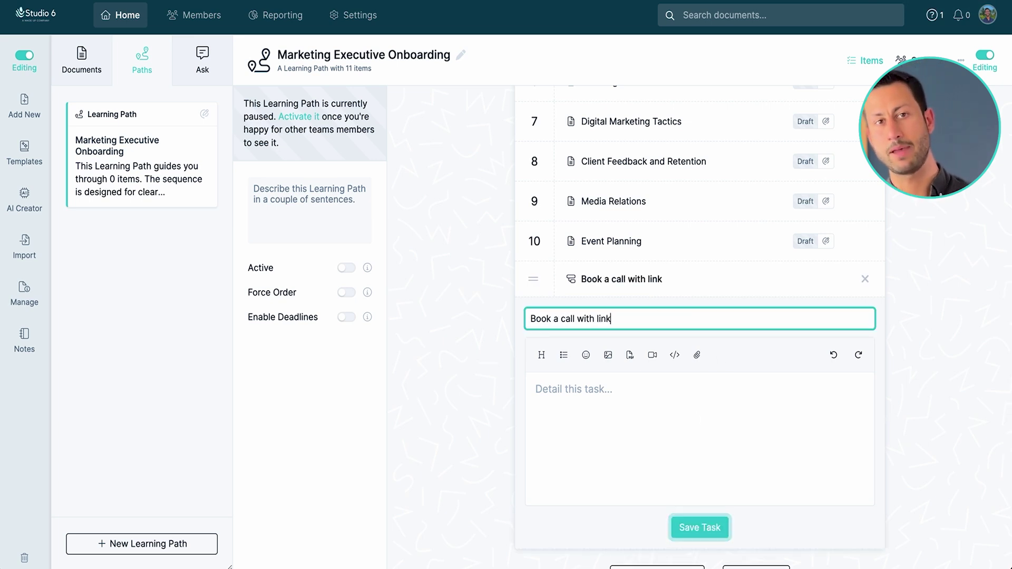
click(700, 527)
click(349, 319)
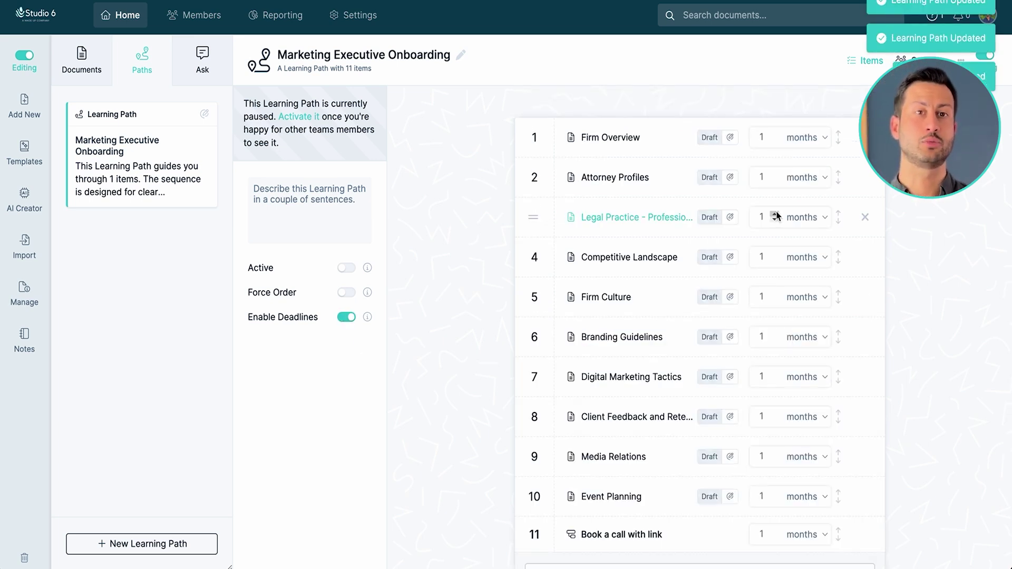
click(796, 138)
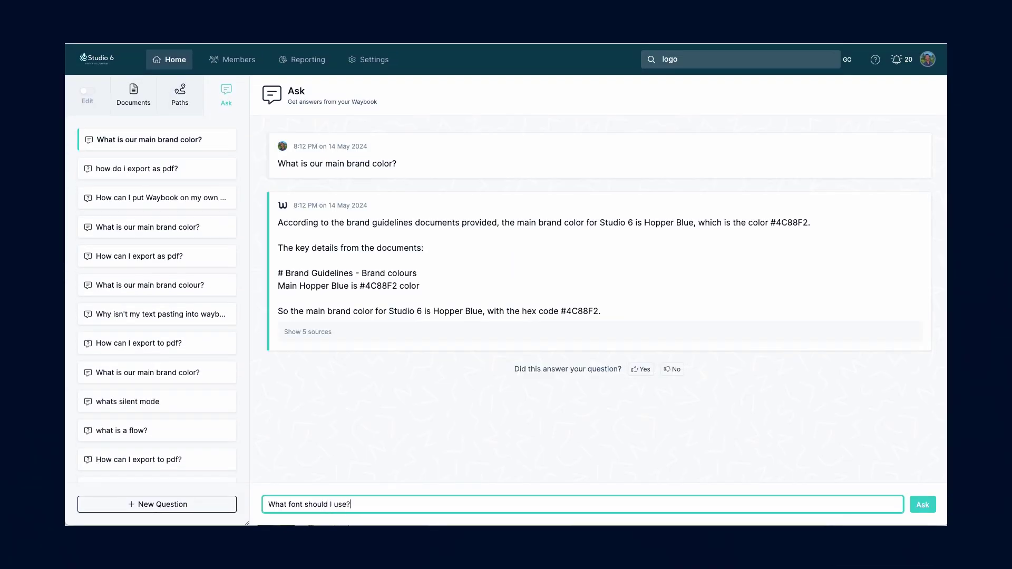
Ask 'What font should I use?' and mark the Lato Bold / Lato Regular answer helpful.
key(Return)
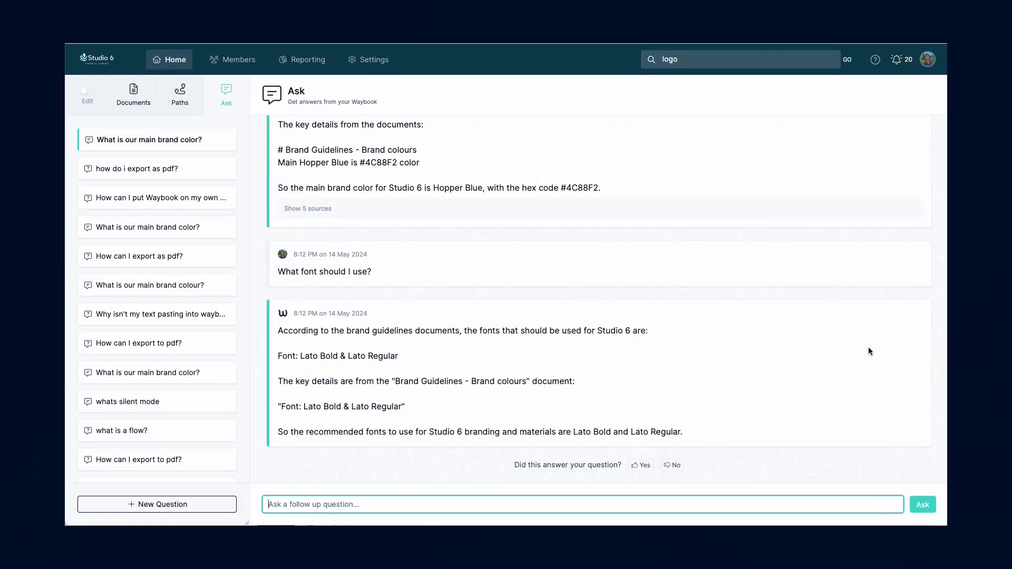
click(641, 466)
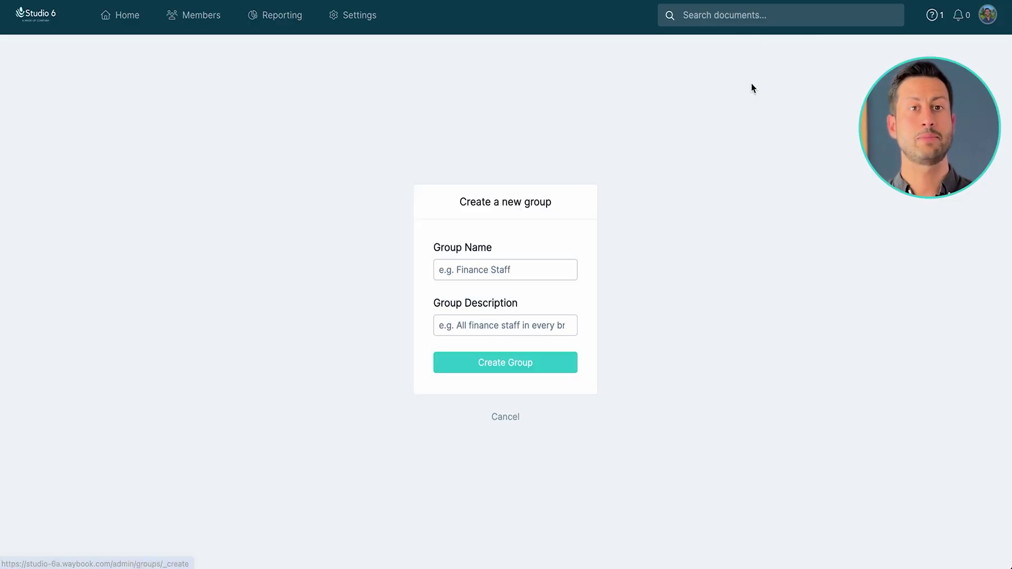
Create a group named 'Marketing Executive'.
click(515, 269)
text(Marketing Executive)
key(Return)
Add one member to the Marketing Executive group.
scroll(636, 322, down, 3)
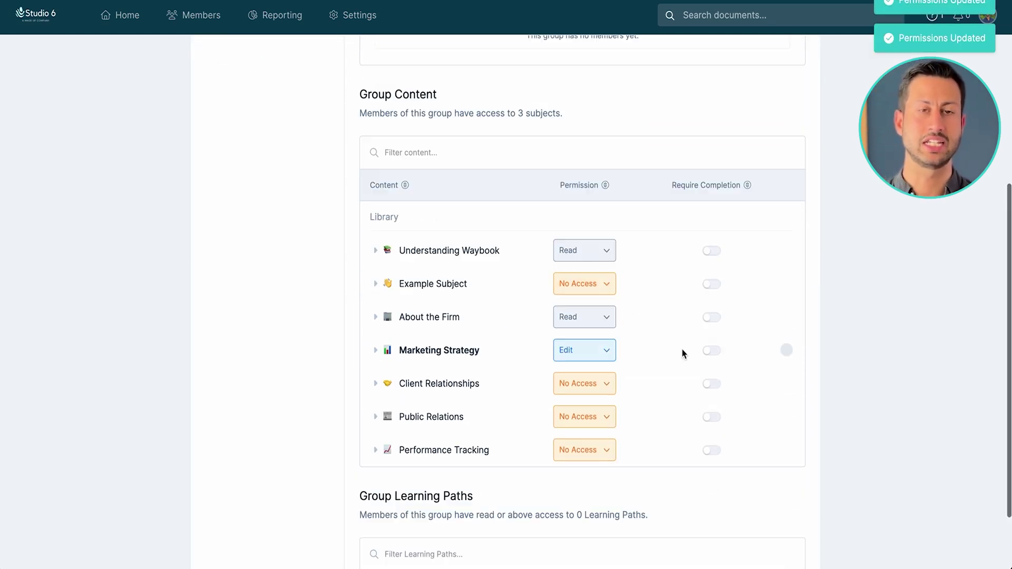
scroll(684, 353, up, 5)
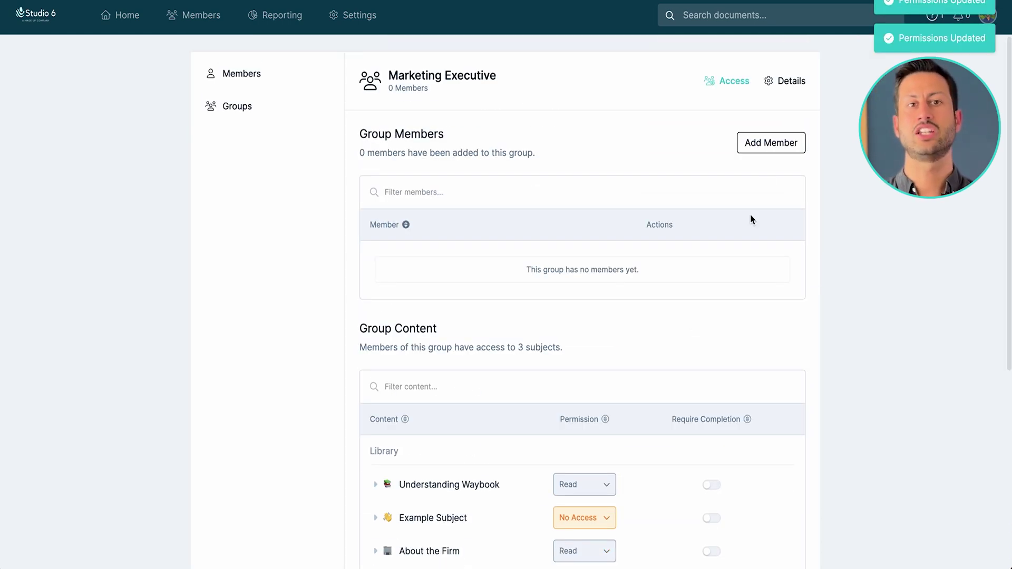
click(744, 151)
click(633, 81)
click(879, 249)
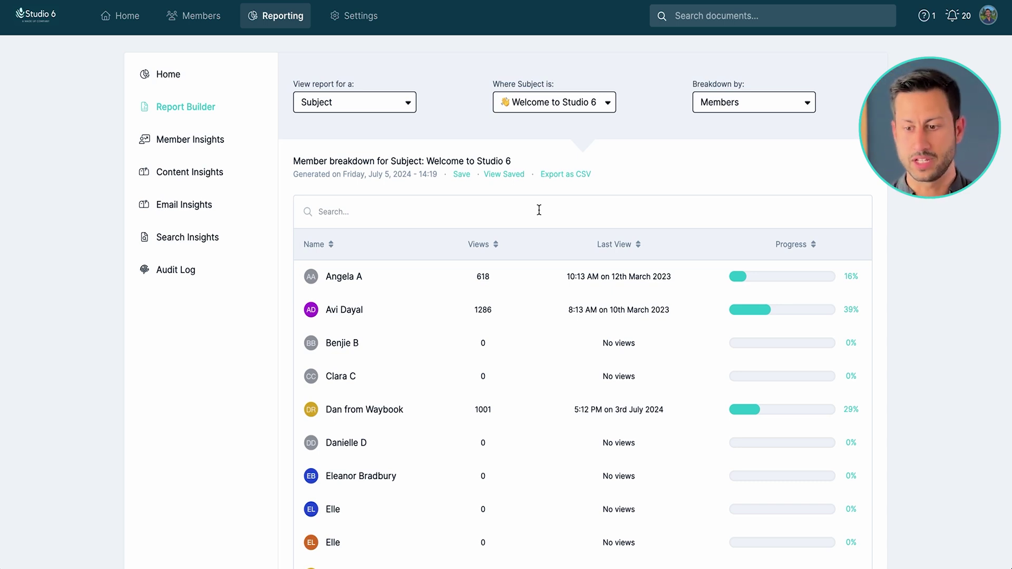
View the Search Insights report in Reporting.
click(188, 238)
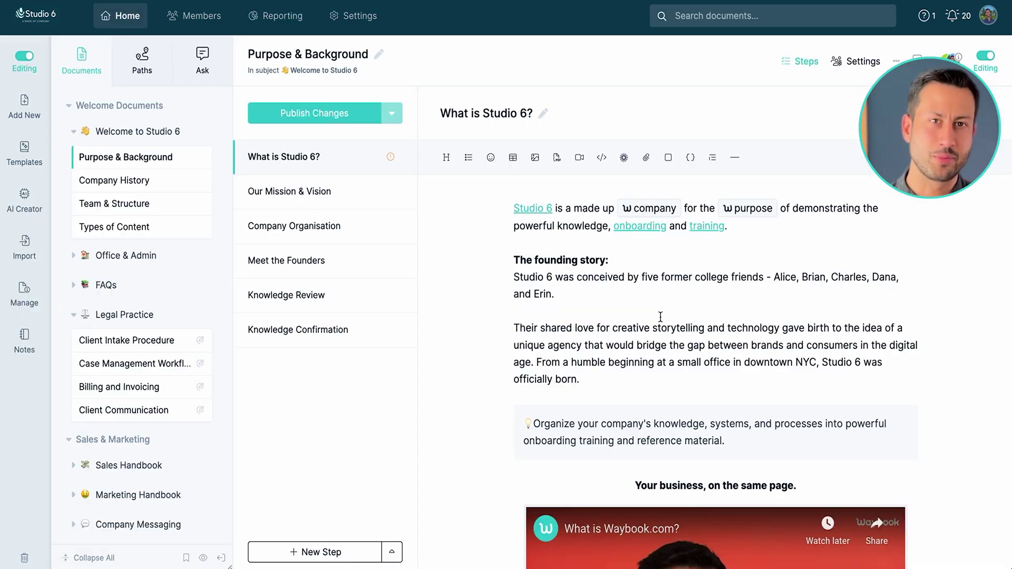
Publish the pending Purpose & Background changes, then scroll down the document.
click(342, 128)
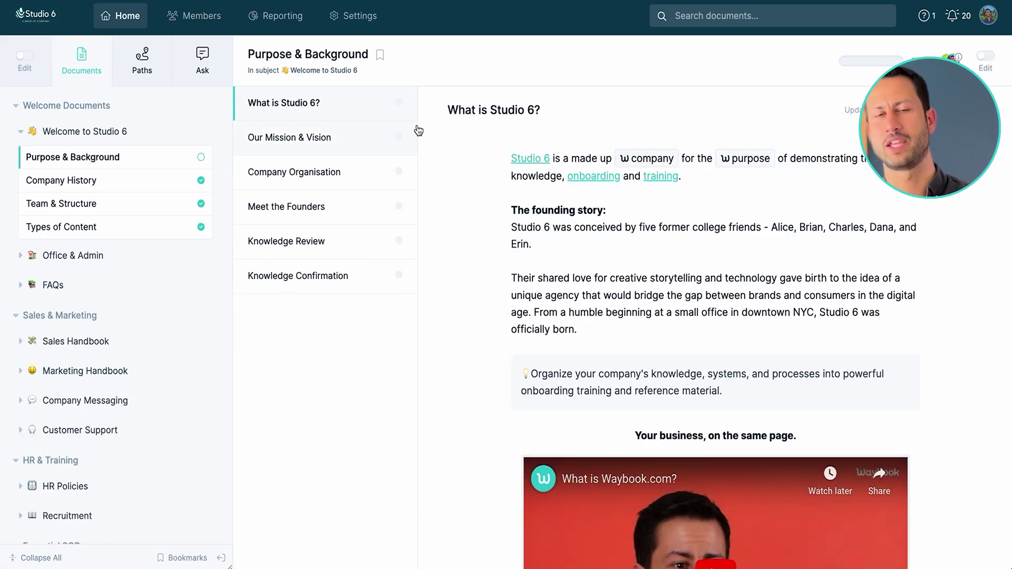
scroll(686, 369, down, 7)
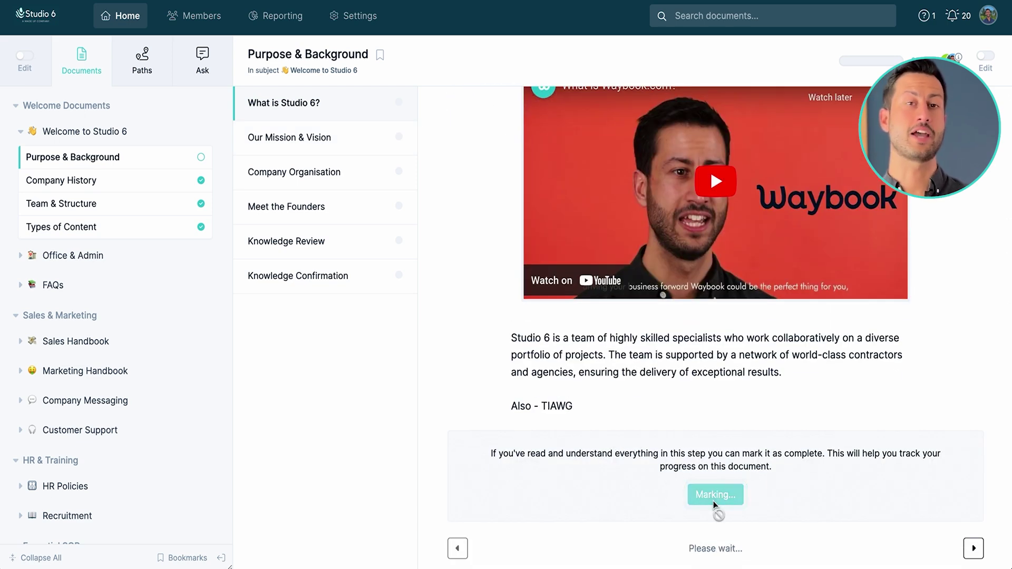
scroll(743, 419, down, 5)
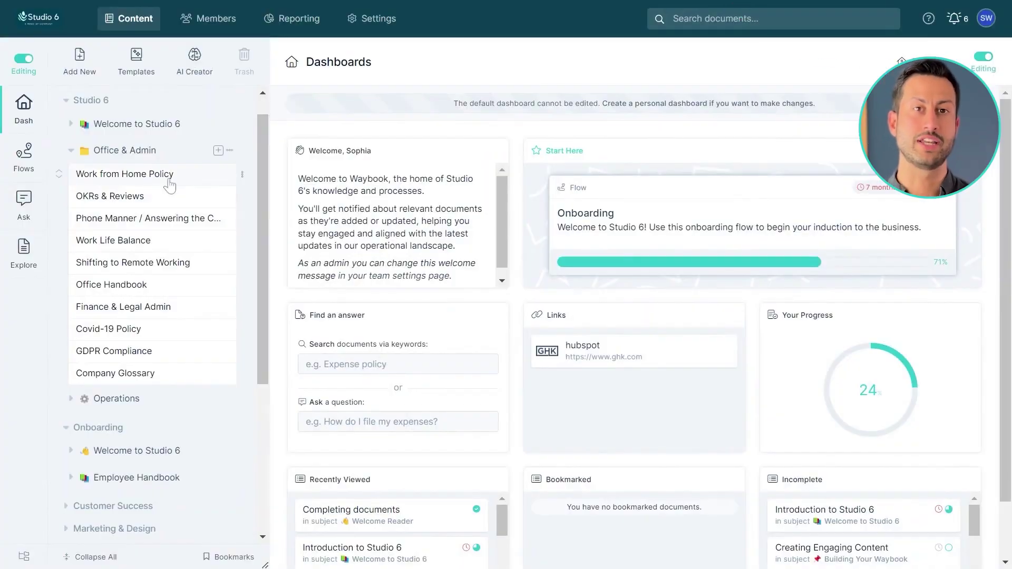
Convert the Work from Home Policy document to a template, choosing Templates as its location.
click(169, 181)
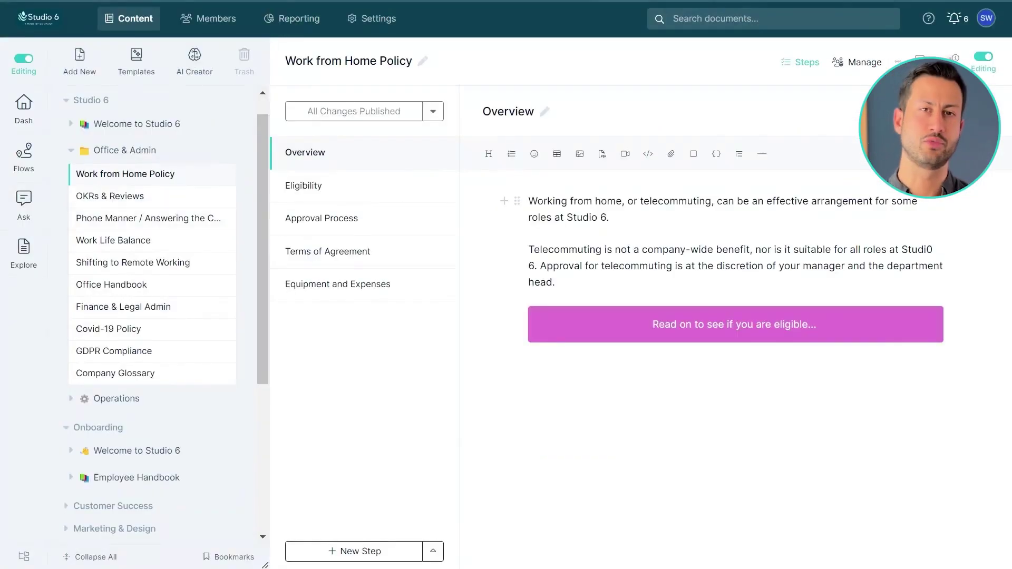
click(860, 64)
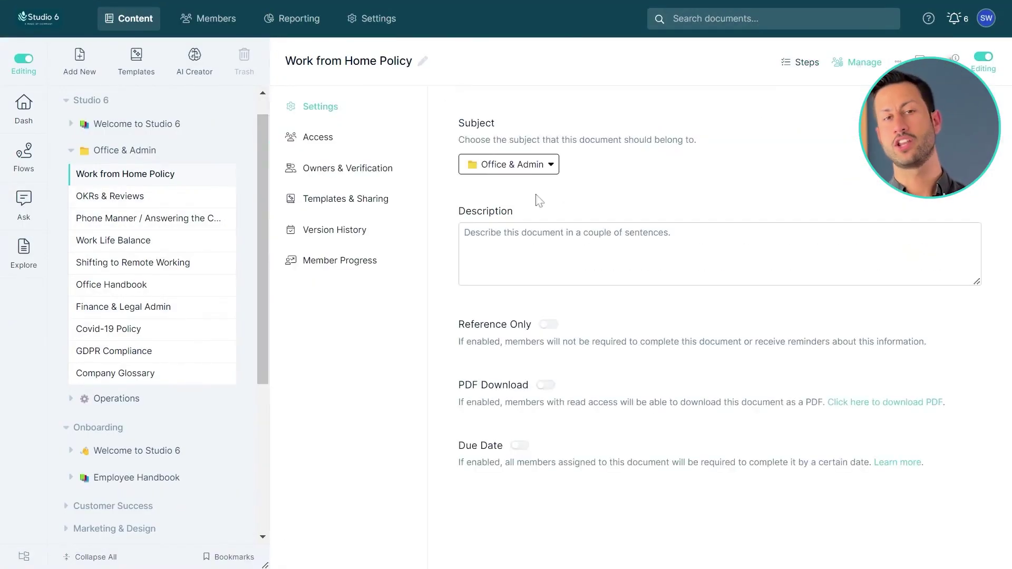
click(318, 206)
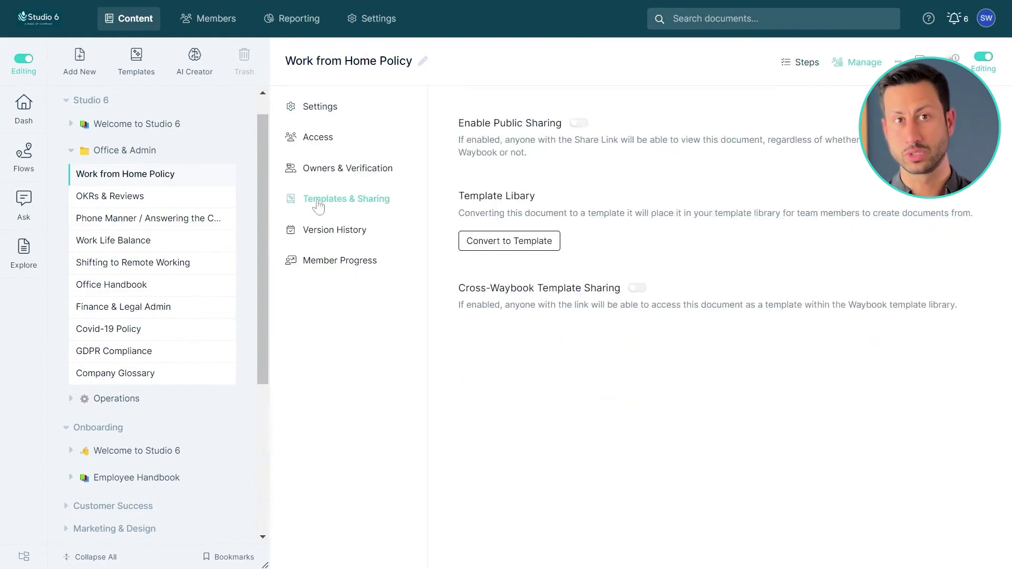
click(520, 244)
click(474, 286)
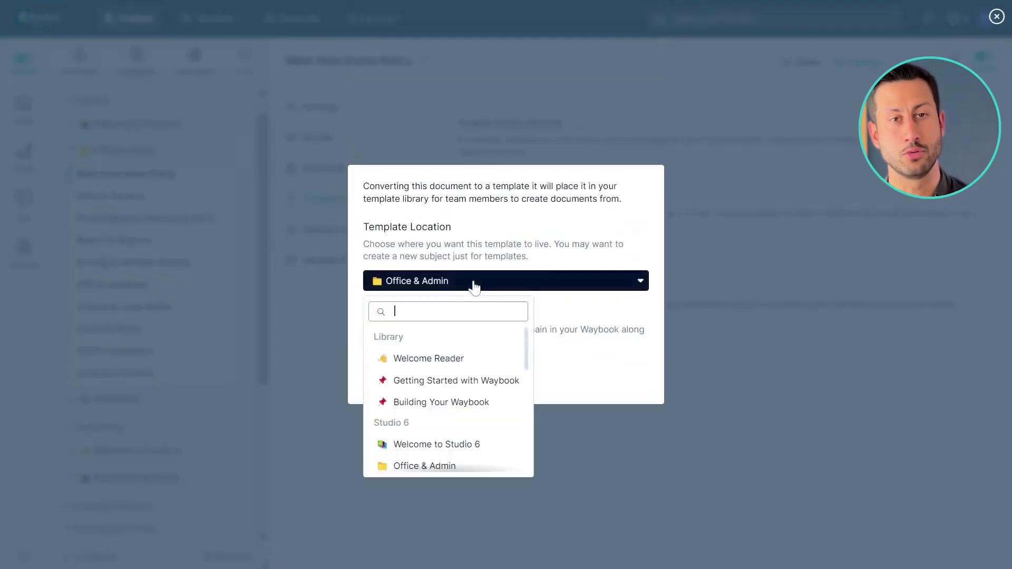
scroll(466, 375, down, 5)
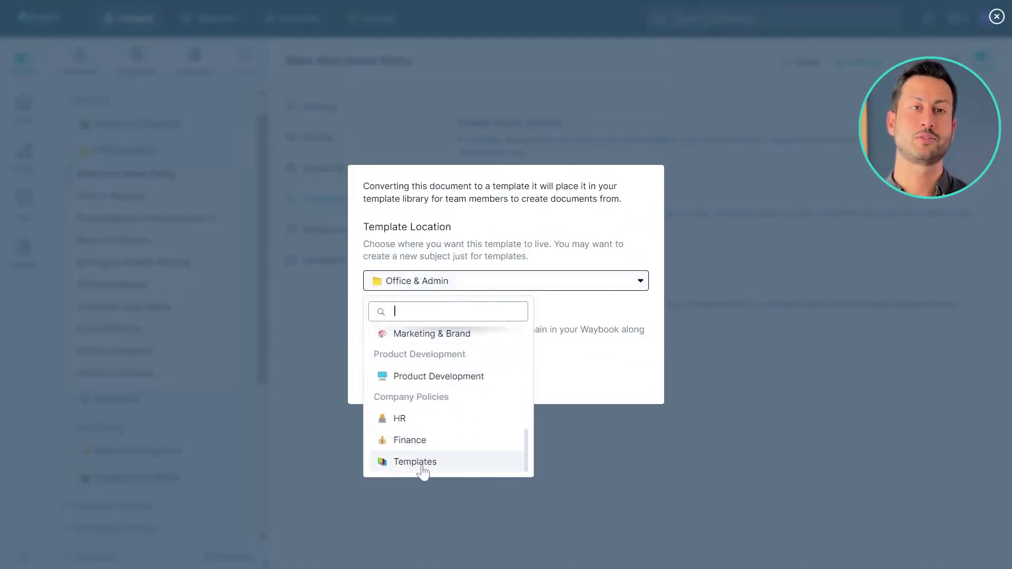
click(420, 463)
click(410, 380)
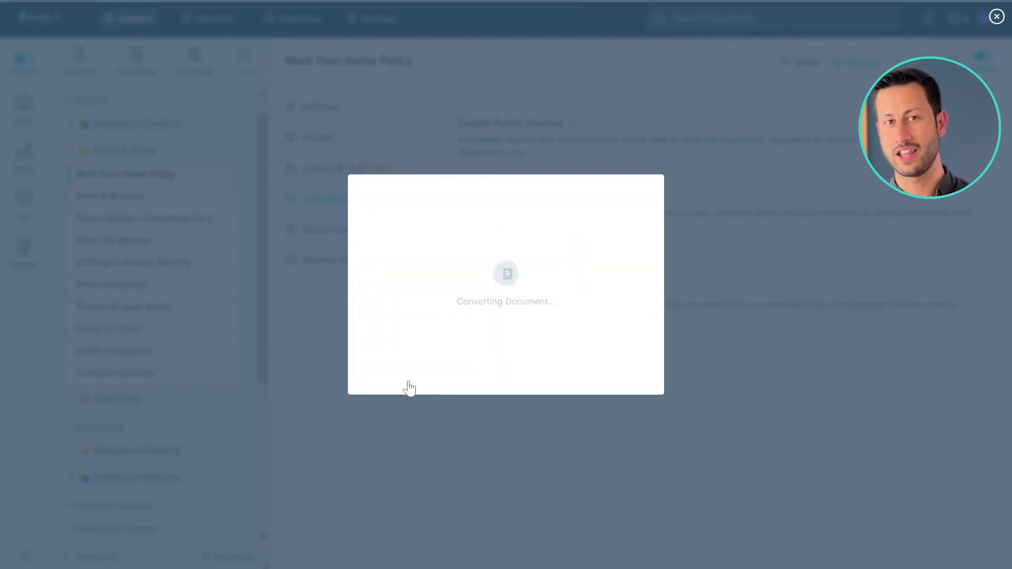